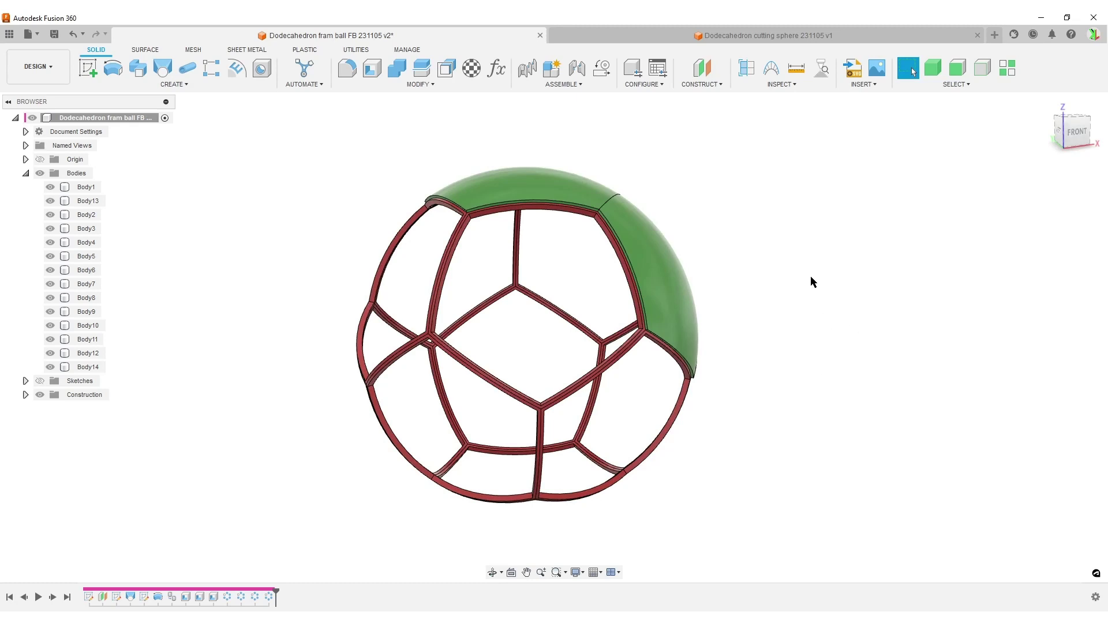
- Examine the dodecahedron frame ball and its two green shell panels from several angles and up close
middle_click_drag(851, 346, 785, 290, "shift")
middle_click_drag(833, 334, 818, 362, "shift")
middle_click_drag(755, 425, 771, 336, "shift")
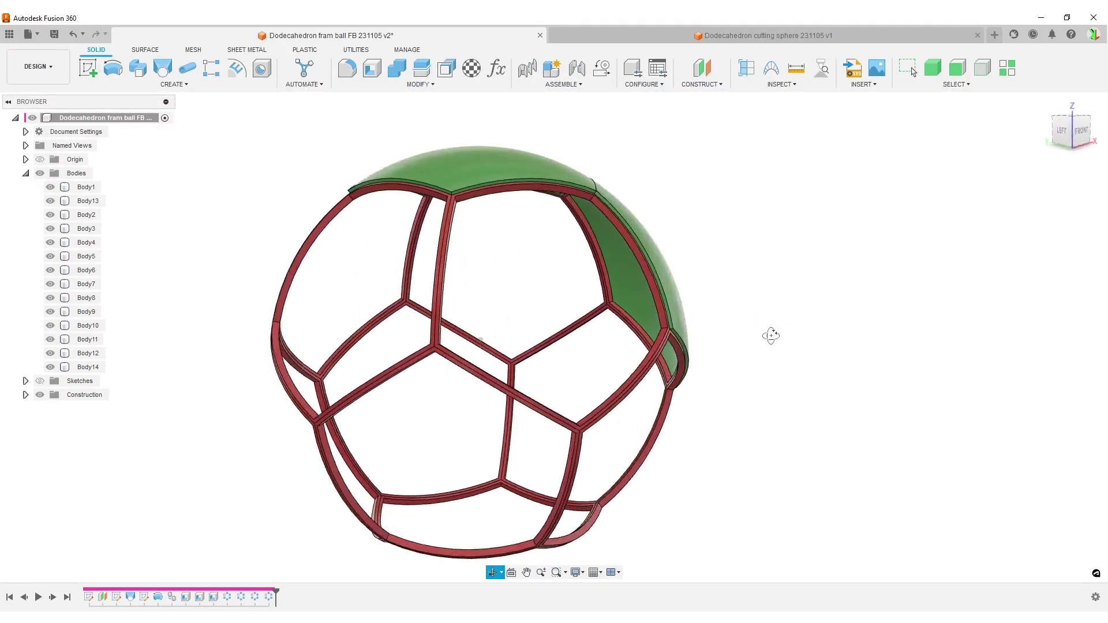
scroll(548, 202, "up", 6)
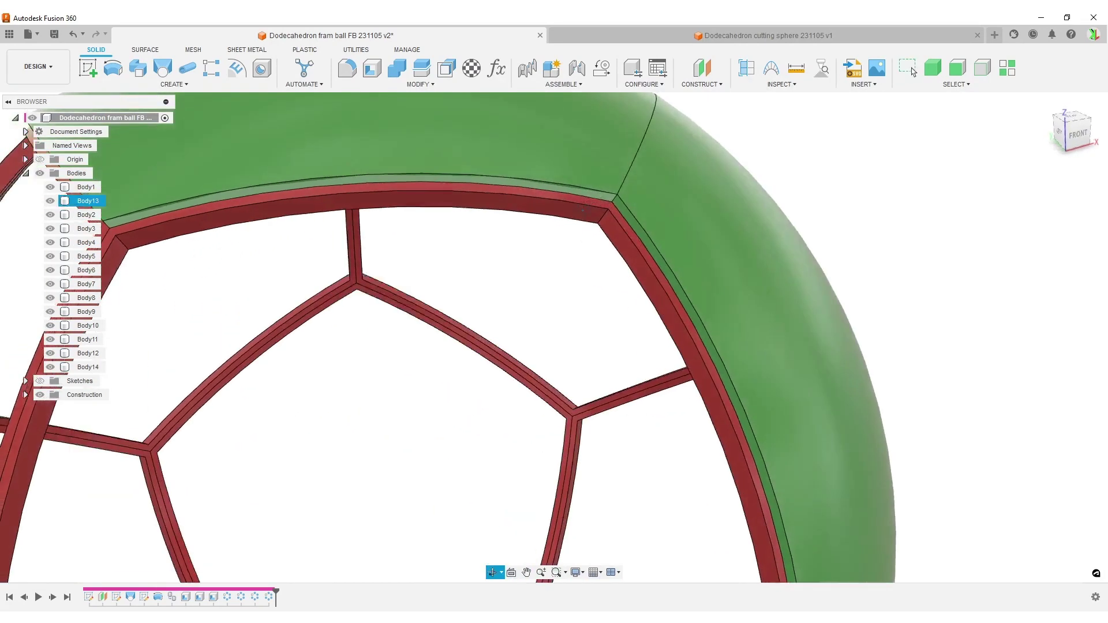
scroll(584, 168, "down", 5)
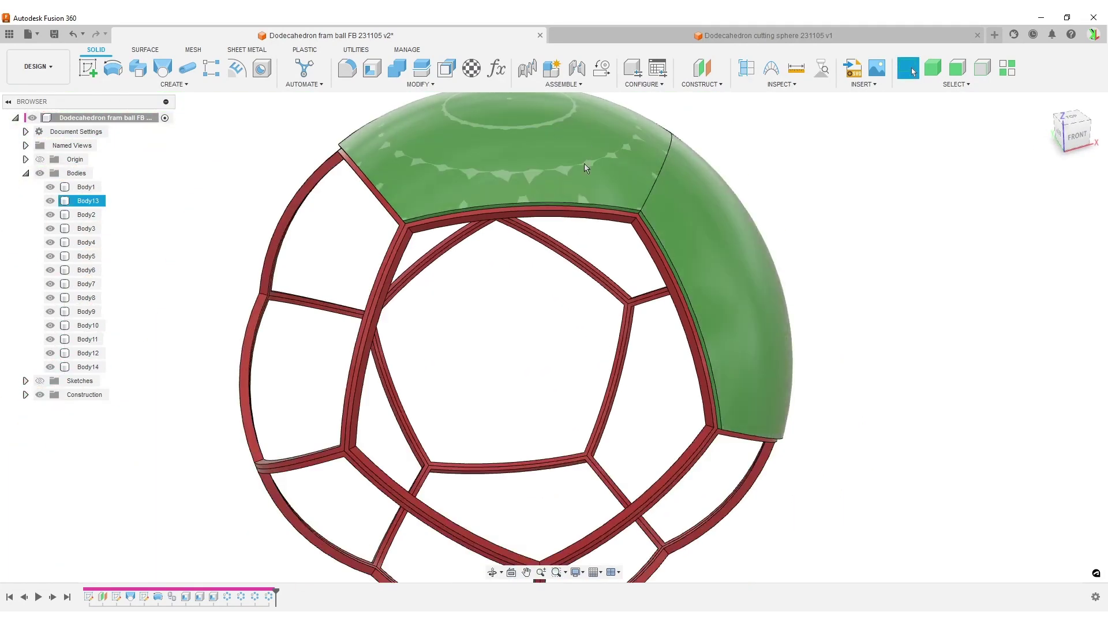
scroll(584, 167, "down", 3)
middle_click_drag(842, 382, 873, 374, "shift")
middle_click_drag(899, 321, 794, 378, "shift")
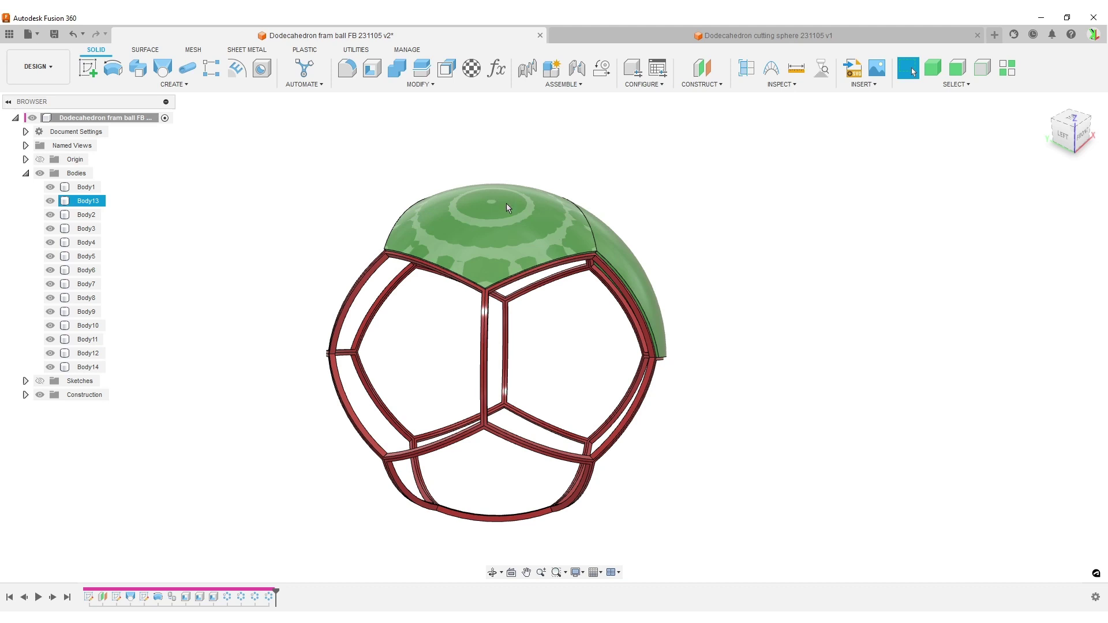
middle_click_drag(808, 349, 816, 393, "shift")
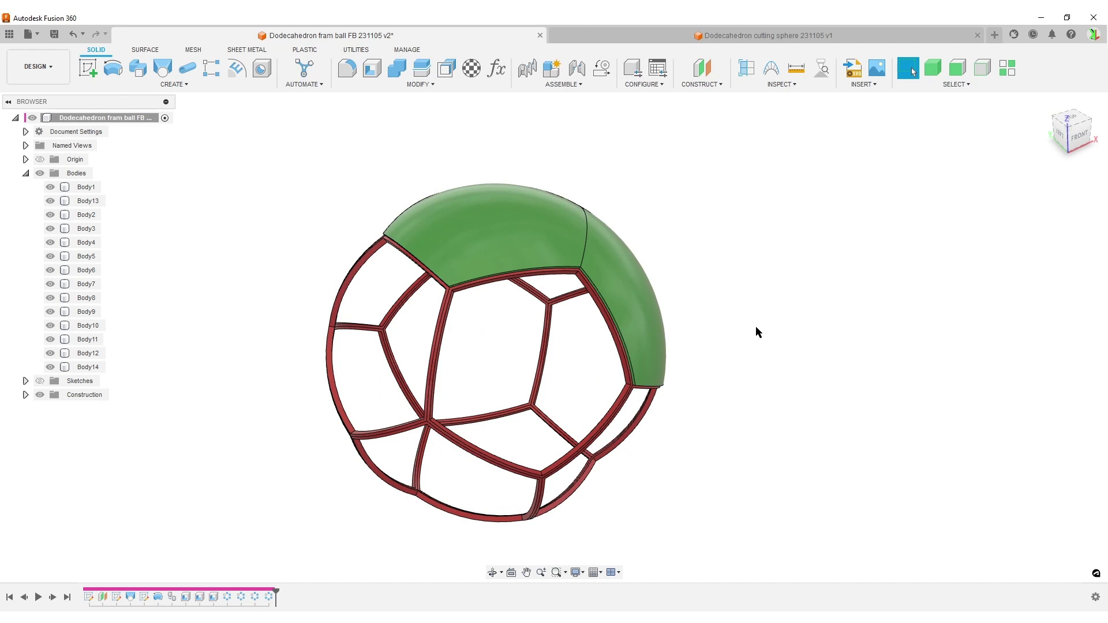
- In the Dodecahedron cutting sphere 231105 document, create a new component named "Sphere Dodecahedron Section"
left_click(637, 37)
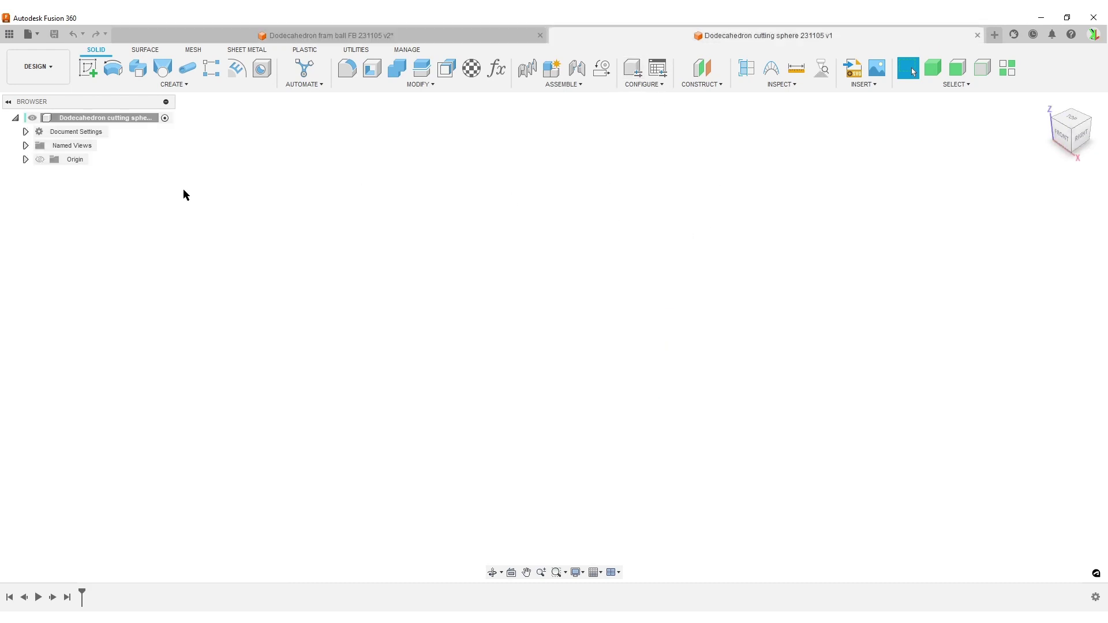
right_click(103, 118)
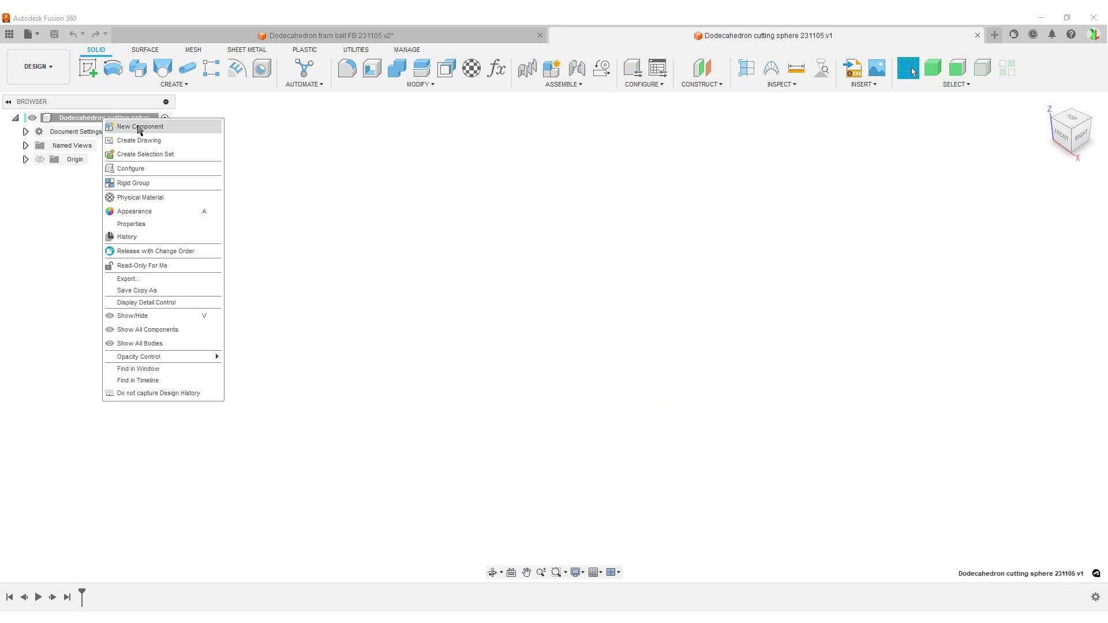
left_click(139, 127)
double_click(1000, 245)
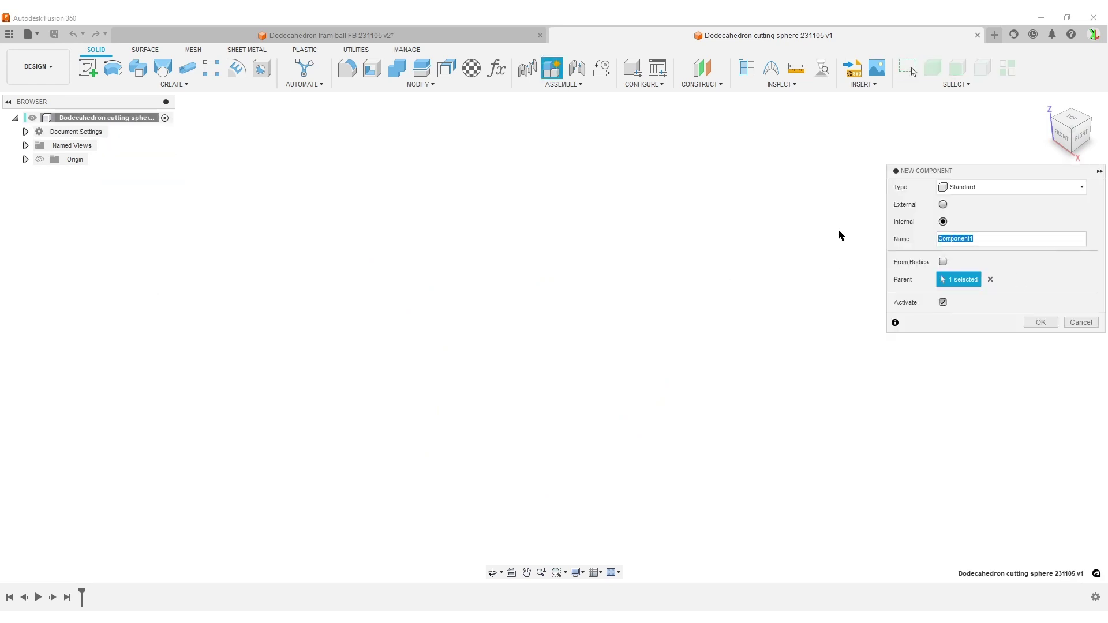
type("Sphere Dodecahedron Section")
key("Return")
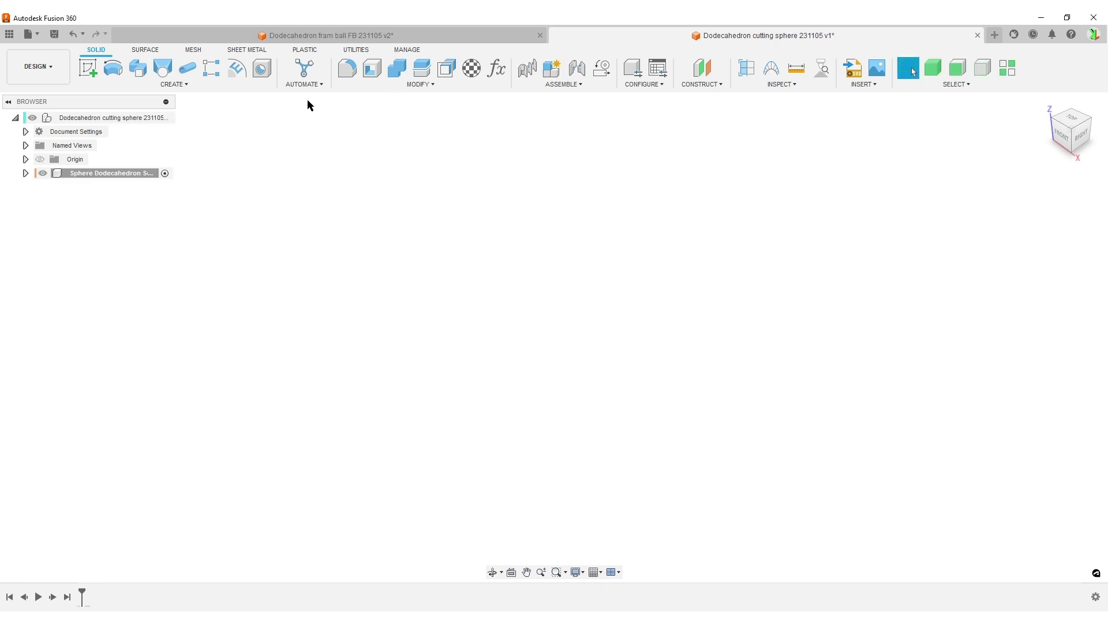
- Start a sketch on the component's front plane and draw a circumscribed 5-sided polygon with a radius of about 26 mm, up and left of the origin
left_click(25, 174)
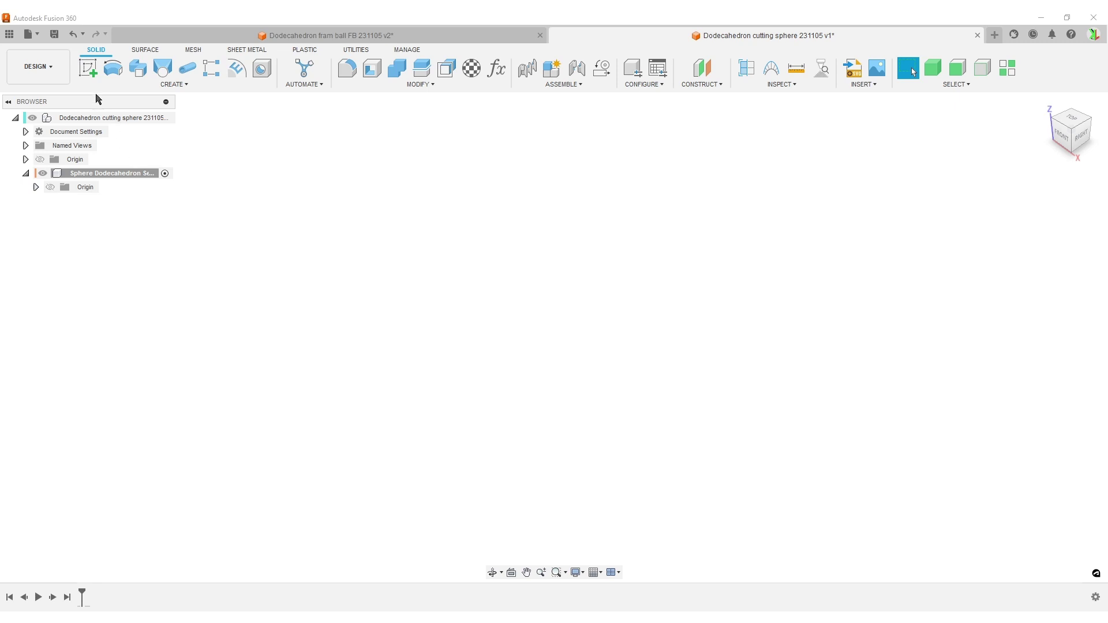
left_click(87, 72)
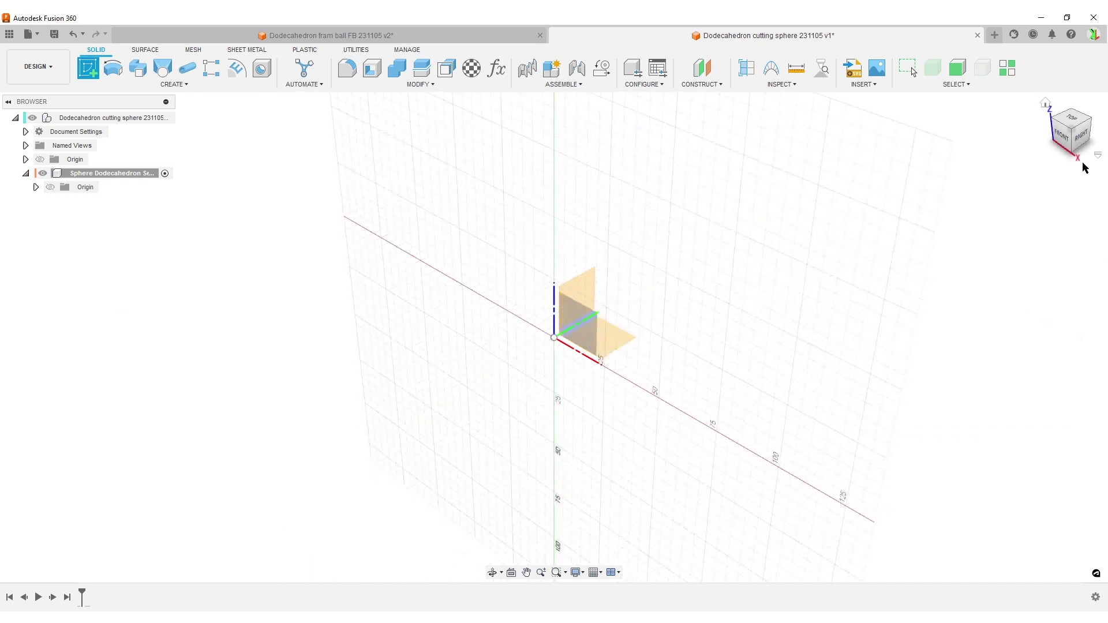
left_click(583, 318)
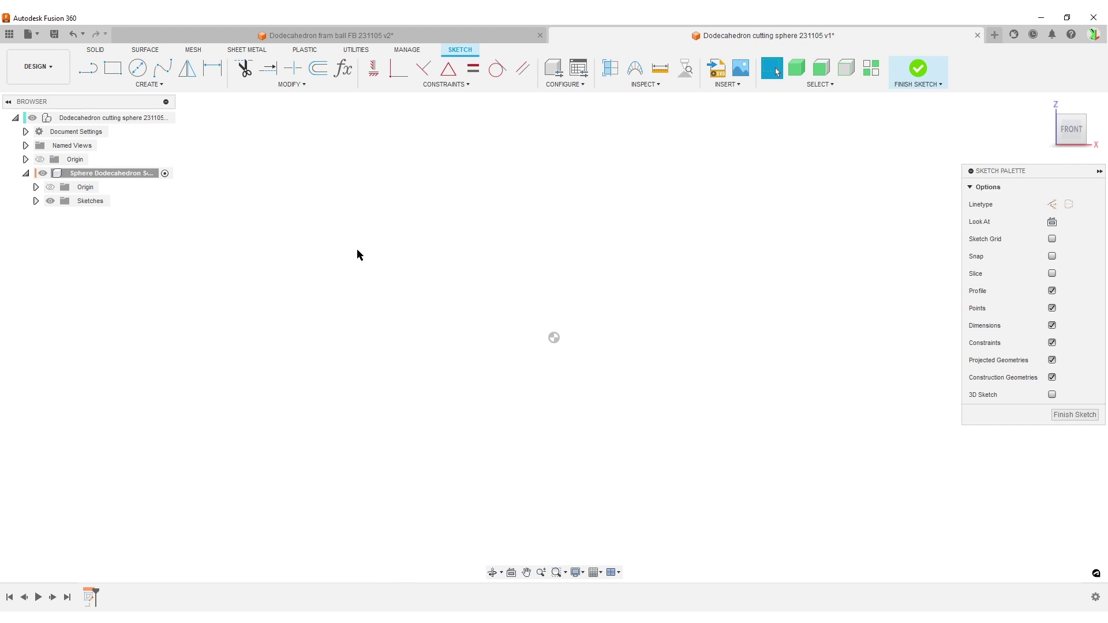
left_click(147, 85)
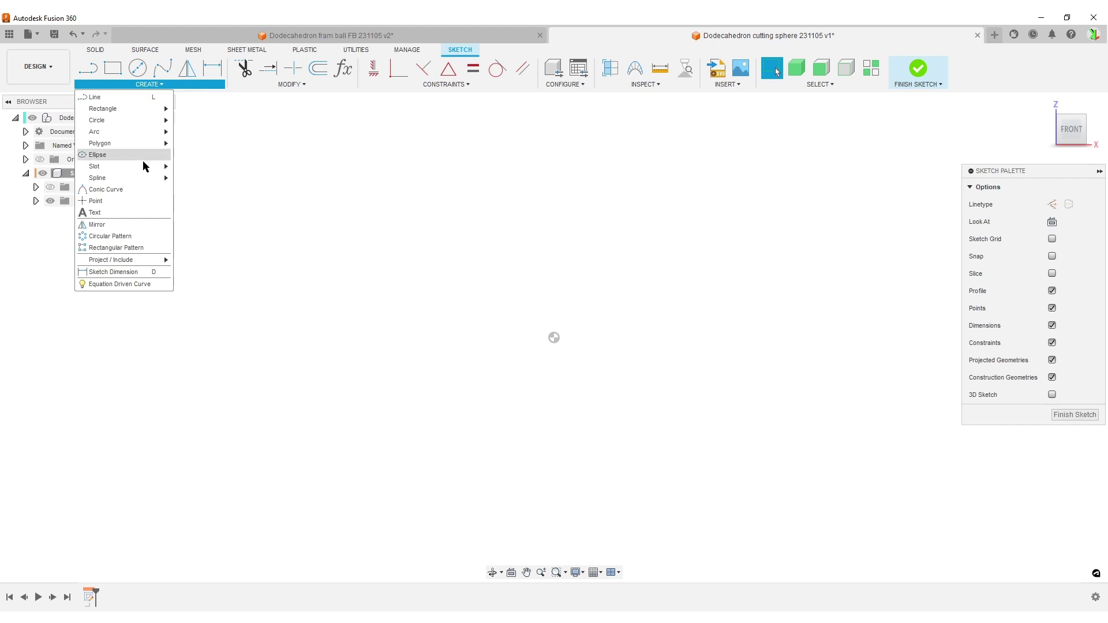
mouse_move(140, 144)
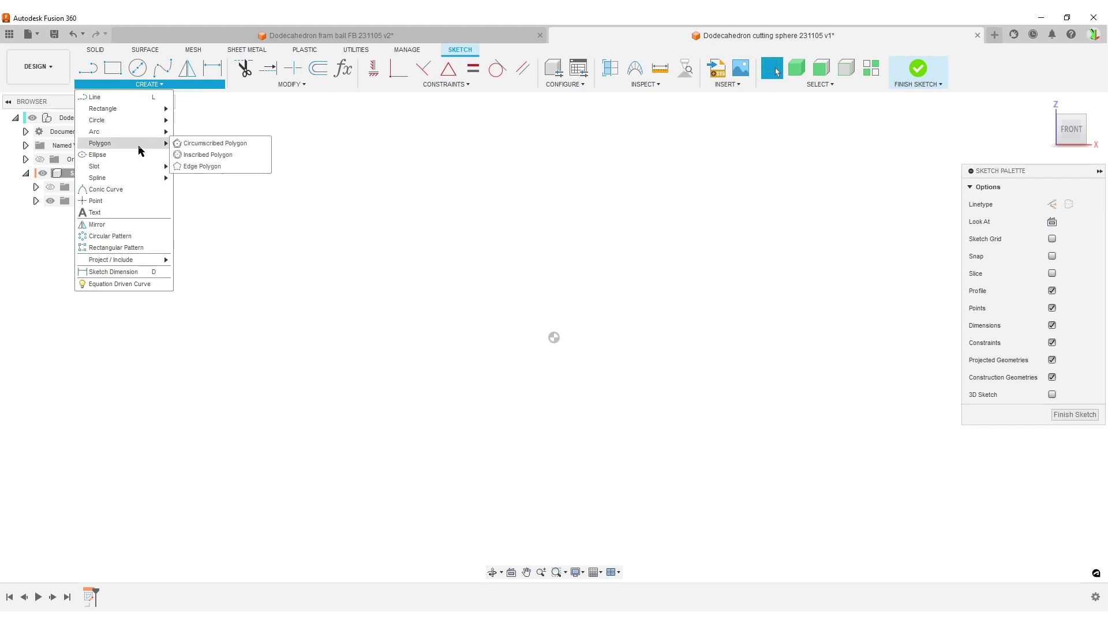
left_click(216, 146)
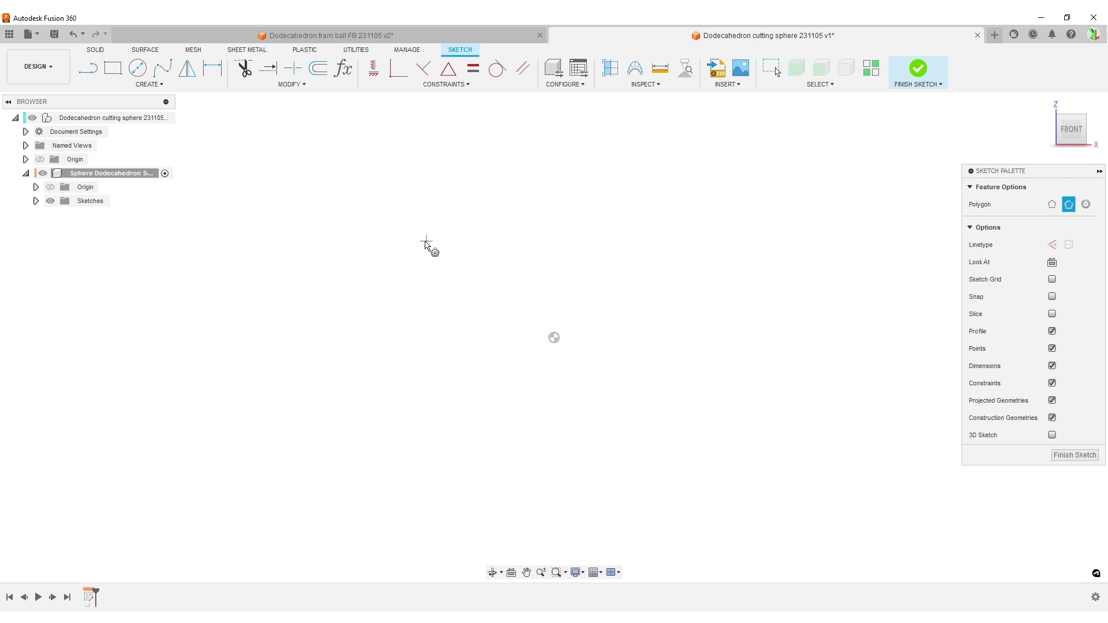
left_click(410, 209)
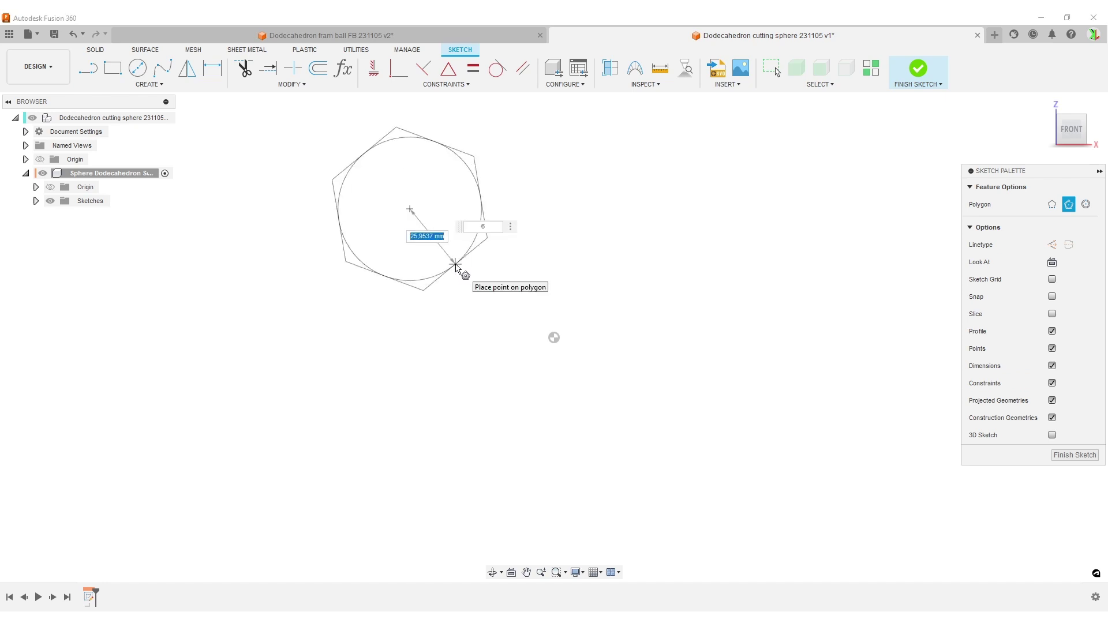
key("Tab")
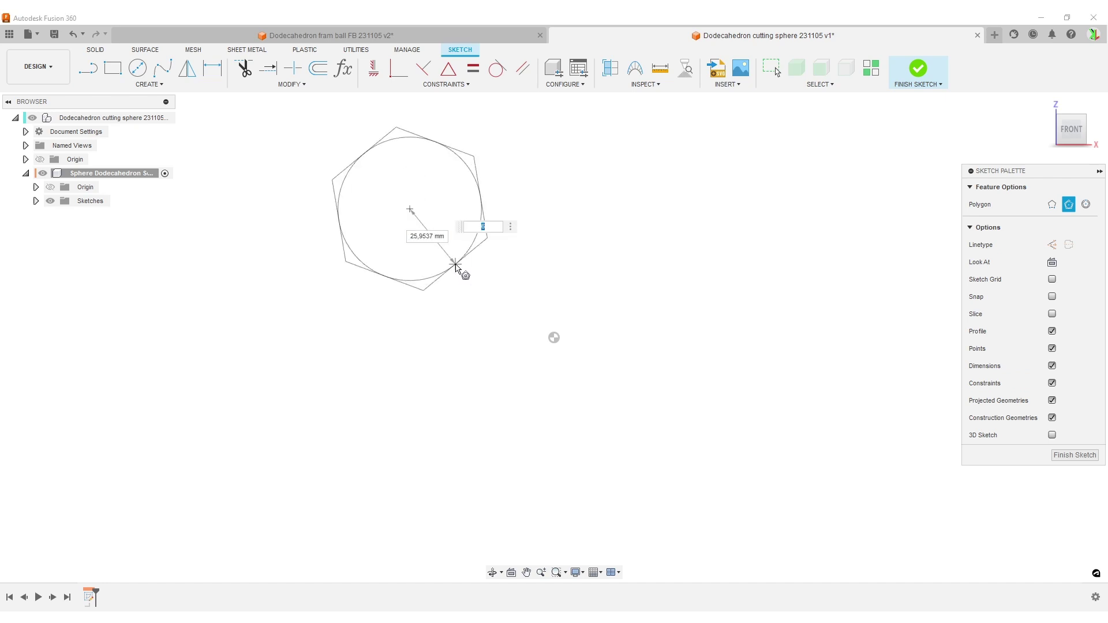
type("5")
key("Return")
- Convert the whole pentagon to construction lines and constrain its left edge to be vertical
scroll(564, 250, "down", 2)
middle_click_drag(565, 250, 584, 268)
left_click_drag(354, 139, 560, 322)
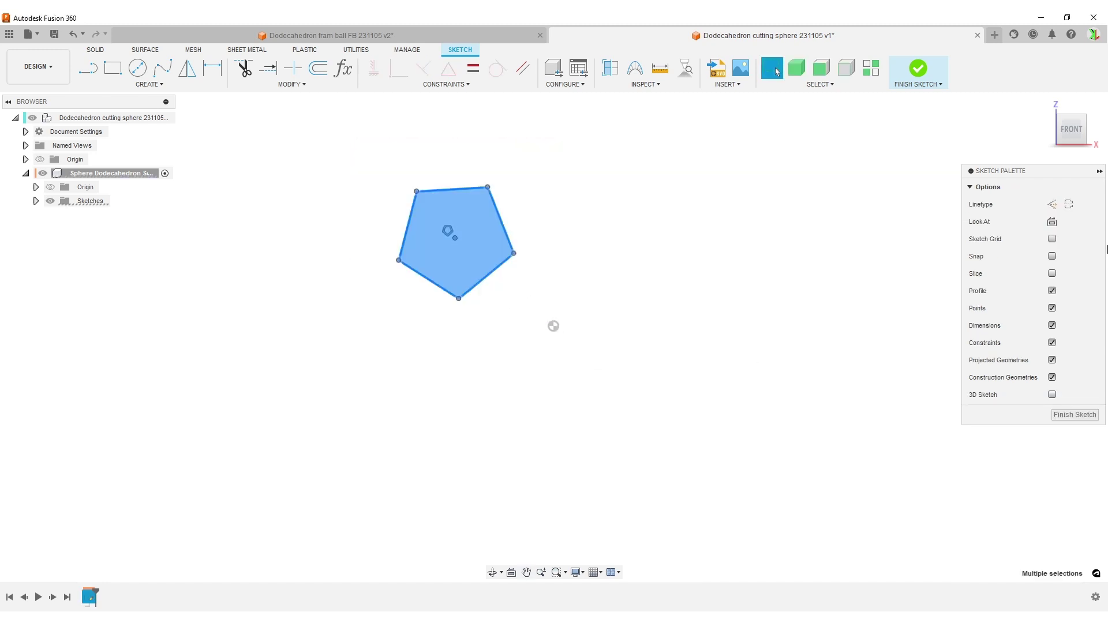
left_click(1066, 205)
left_click(403, 410)
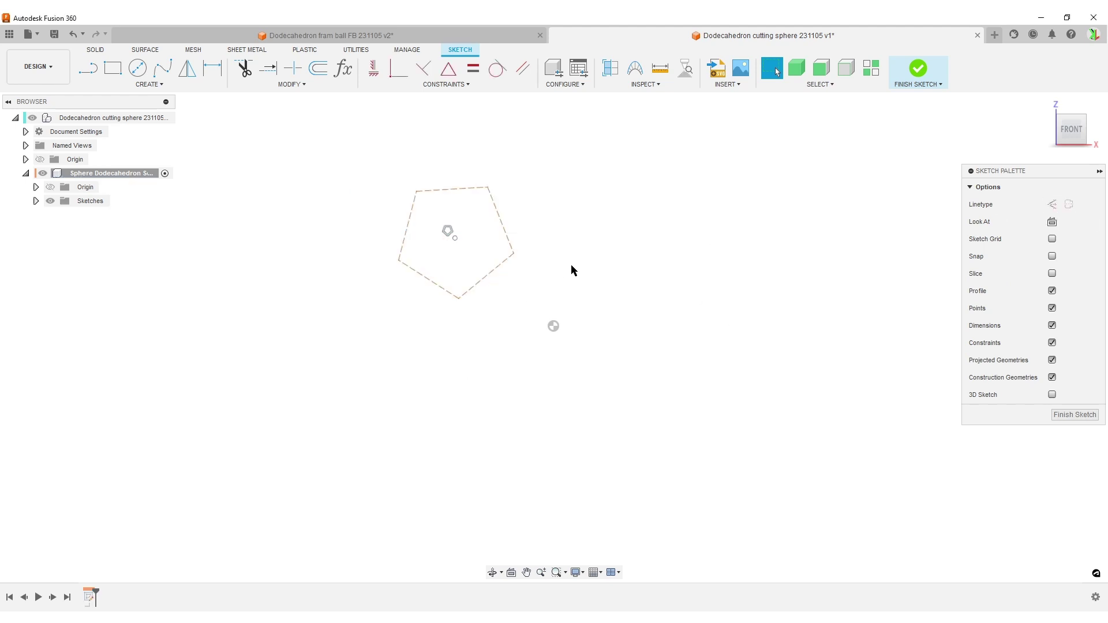
left_click(373, 70)
left_click(408, 215)
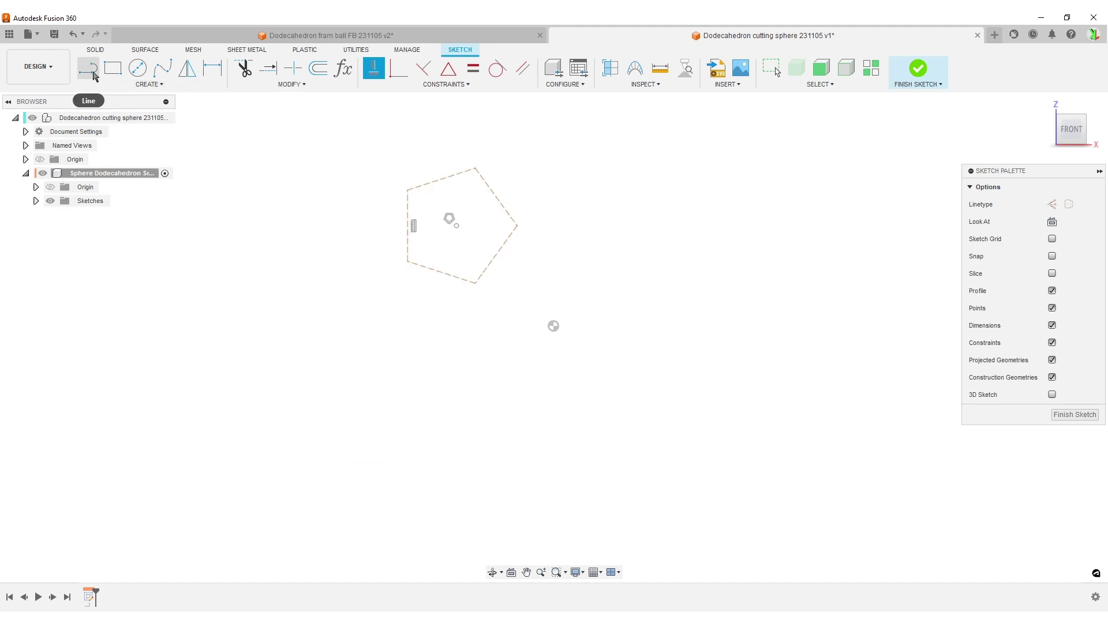
- Draw connected construction lines from the pentagon's centre: about 52.6 mm left, 85 mm down, 85 mm right, and up to the pentagon's right vertex
left_click(88, 68)
left_click(1052, 204)
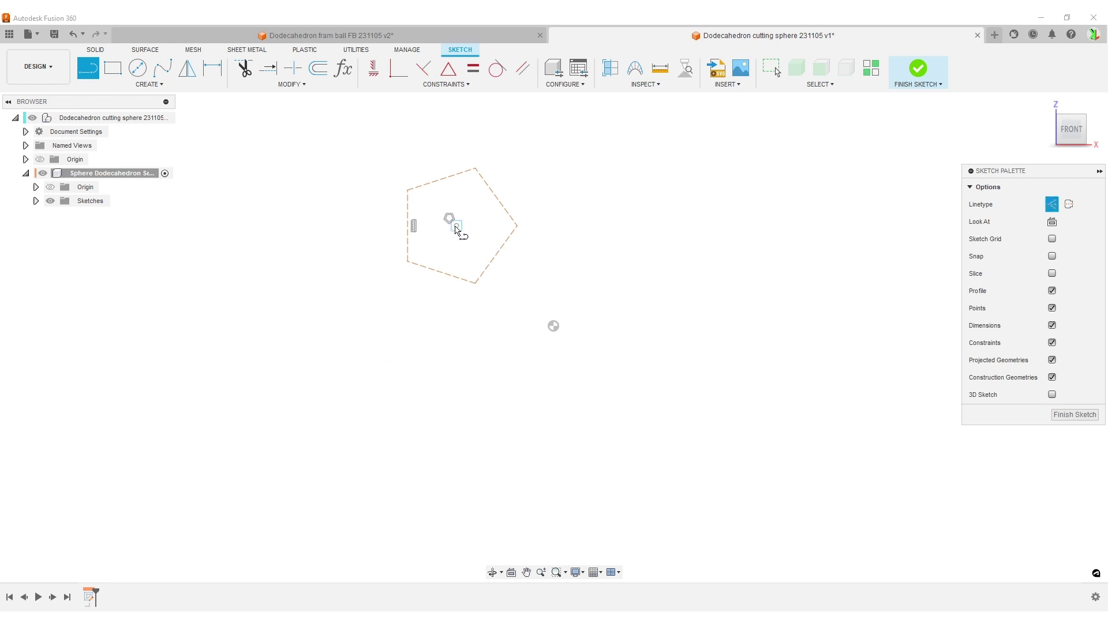
left_click(456, 226)
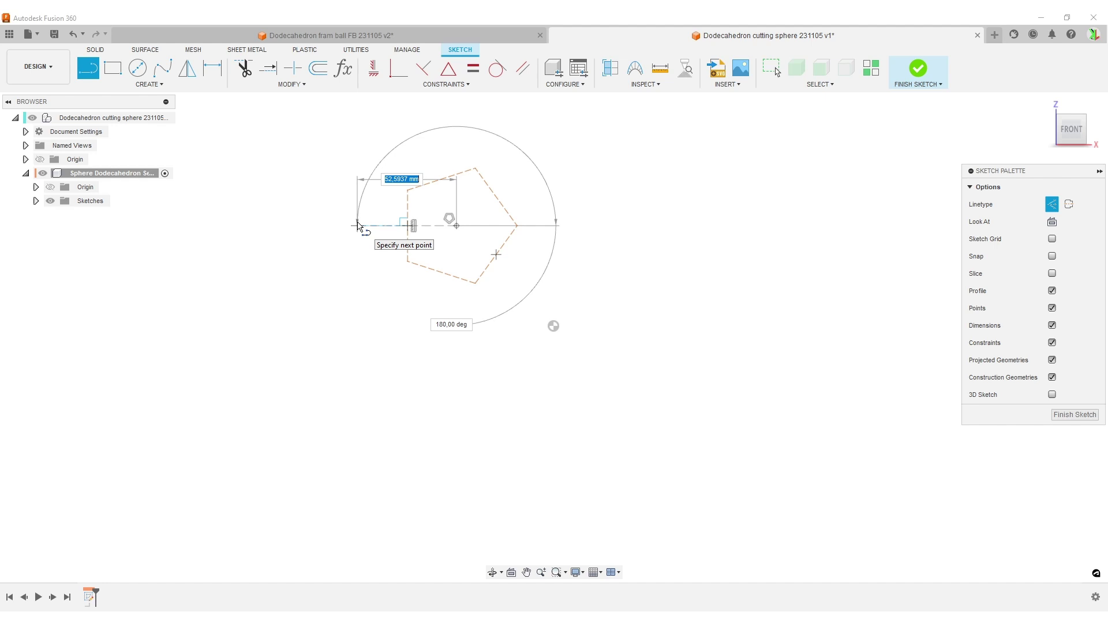
left_click(358, 226)
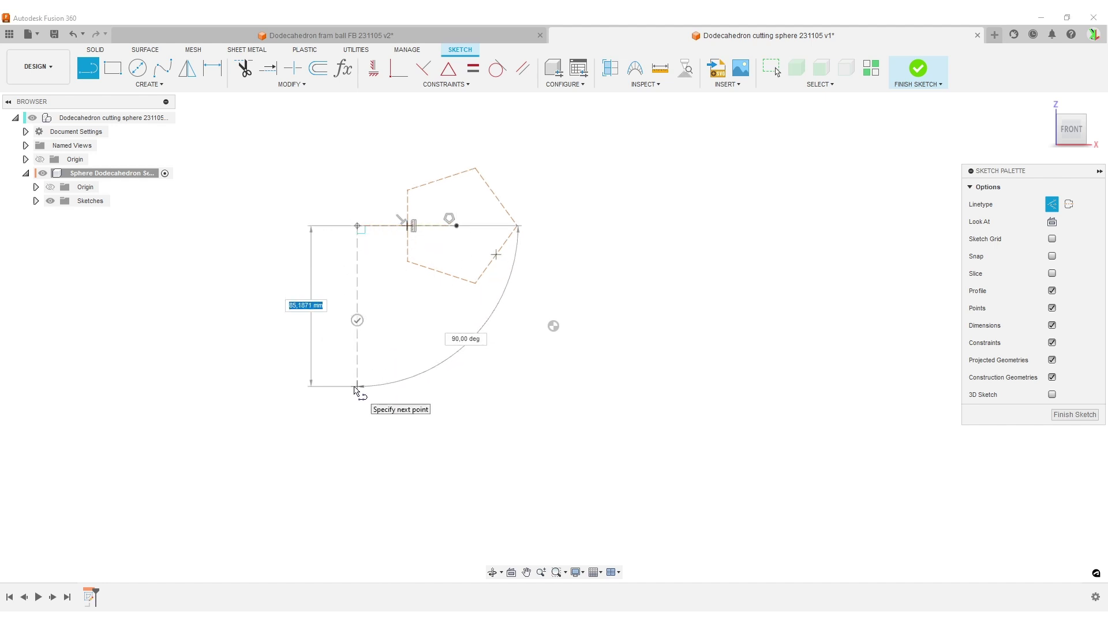
left_click(355, 388)
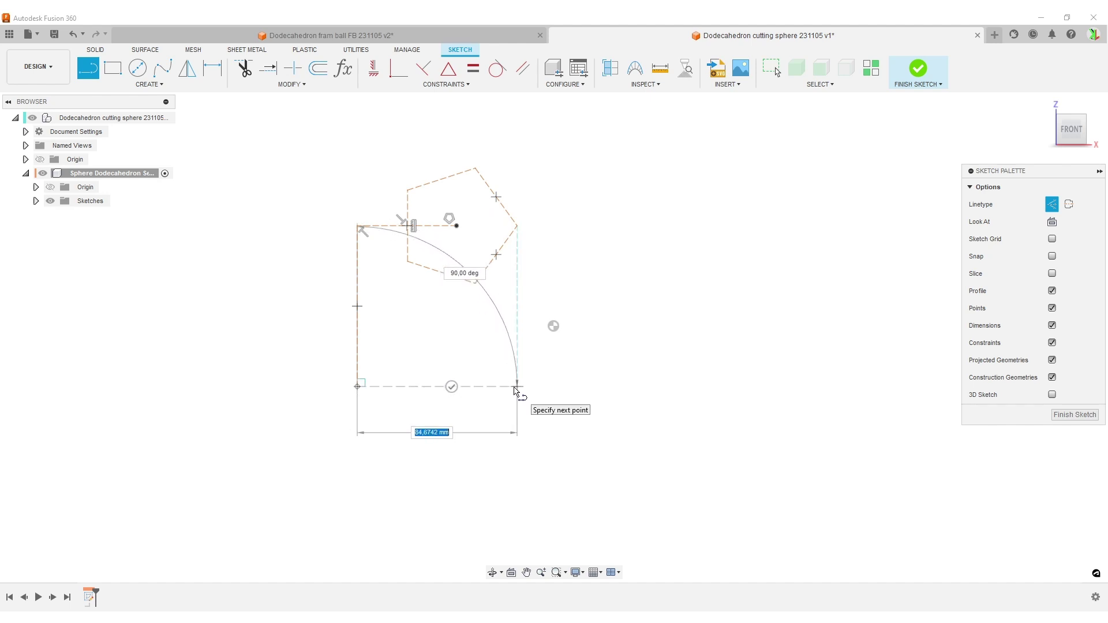
left_click(517, 386)
left_click(517, 226)
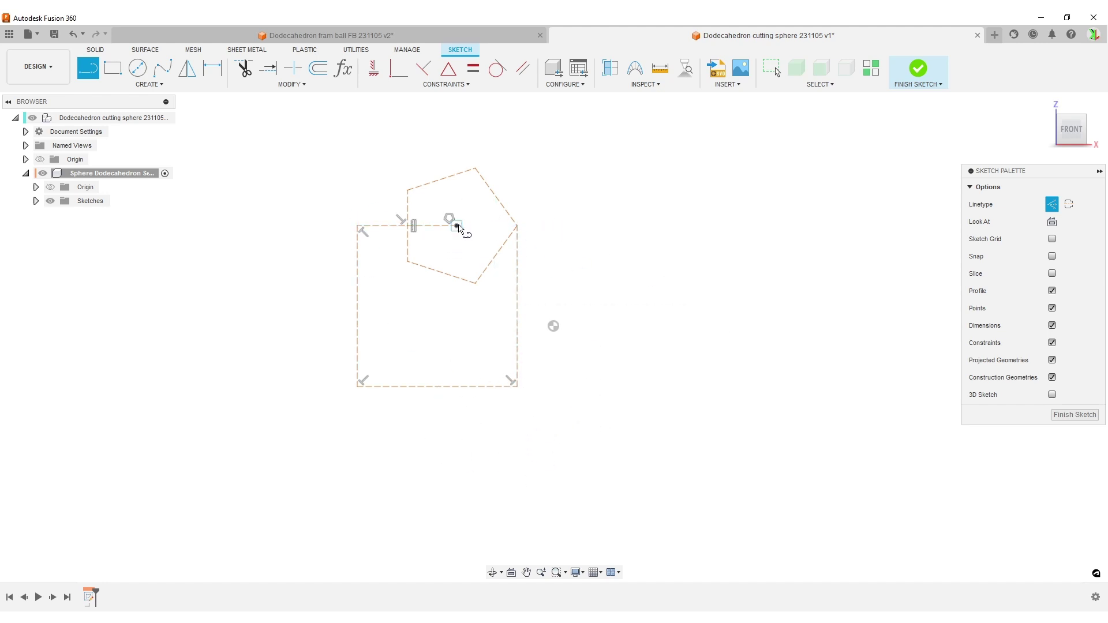
- Draw a vertical construction line from the pentagon's centre down to the bottom line
left_click(456, 226)
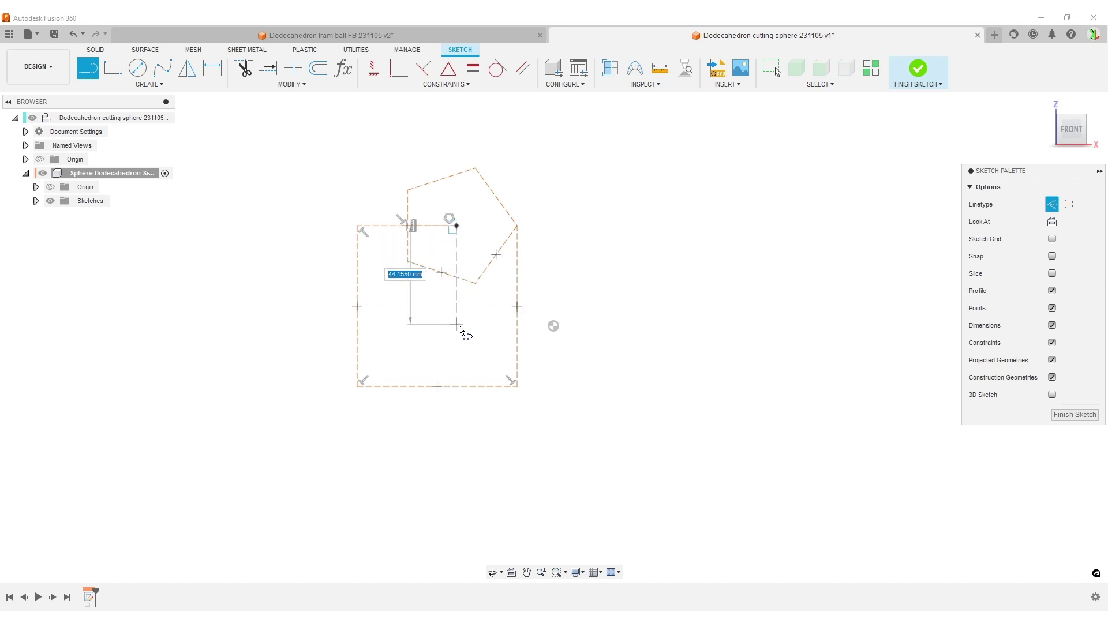
double_click(458, 385)
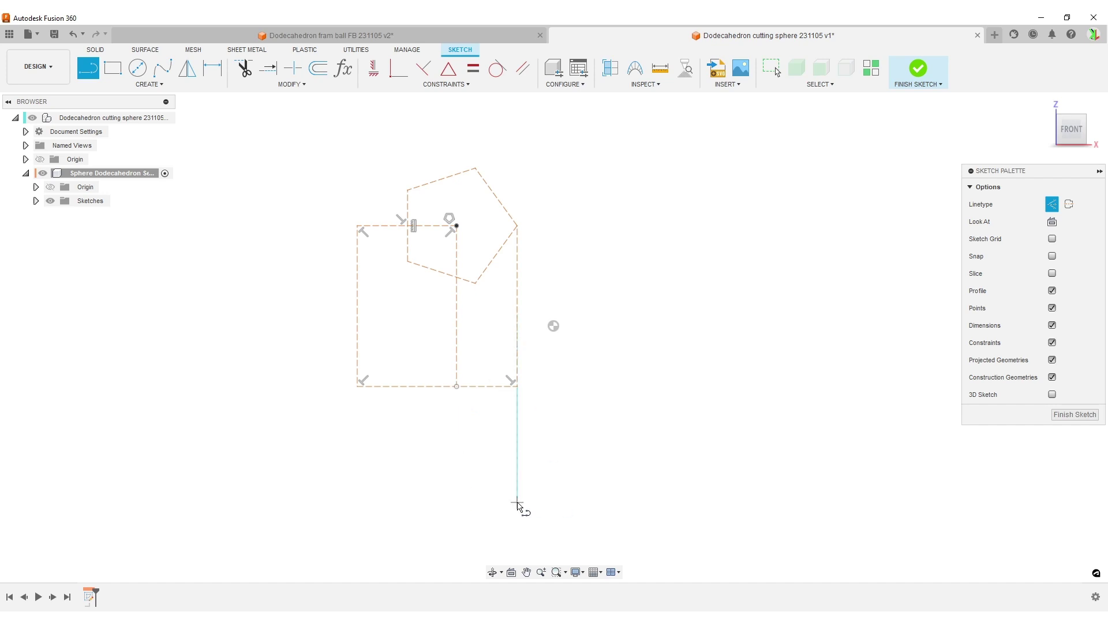
key("Escape")
- Pull the centre line's lower end up to a length of about 69 mm and extend the line to the bottom line
mouse_move(455, 363)
left_mouse_down()
mouse_move(452, 316)
mouse_move(451, 377)
left_mouse_up()
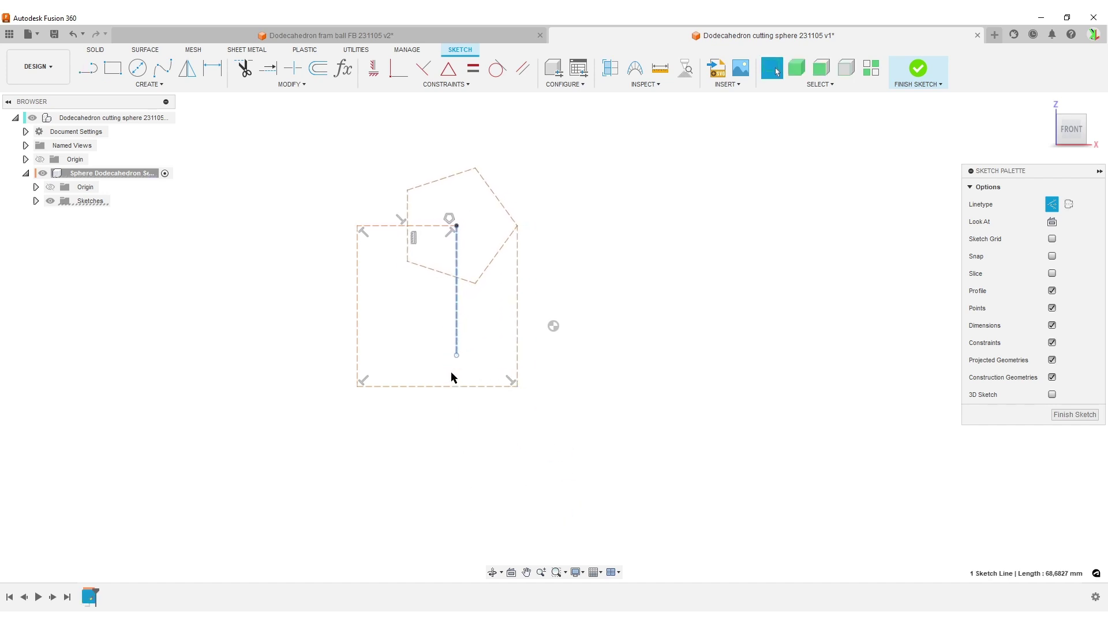
left_click(614, 448)
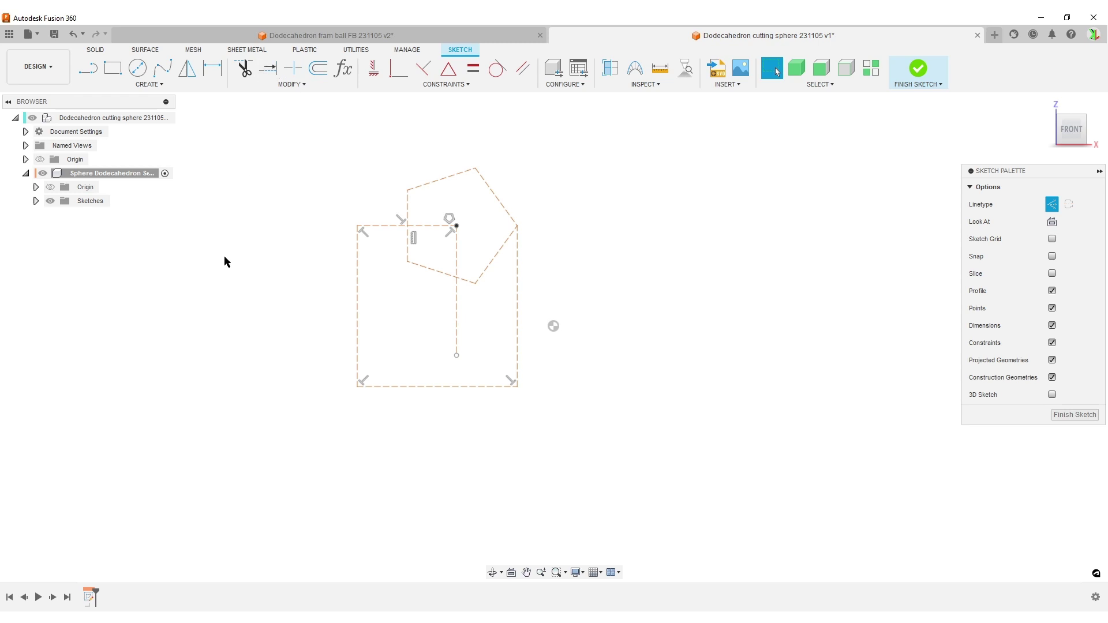
left_click(268, 68)
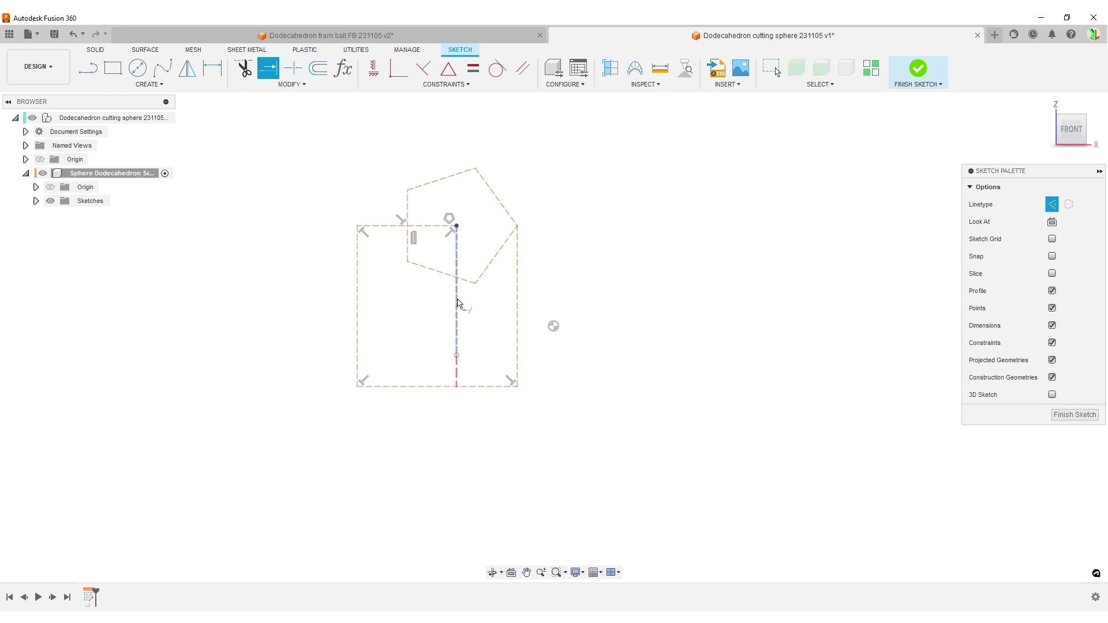
left_click(458, 303)
key("Escape")
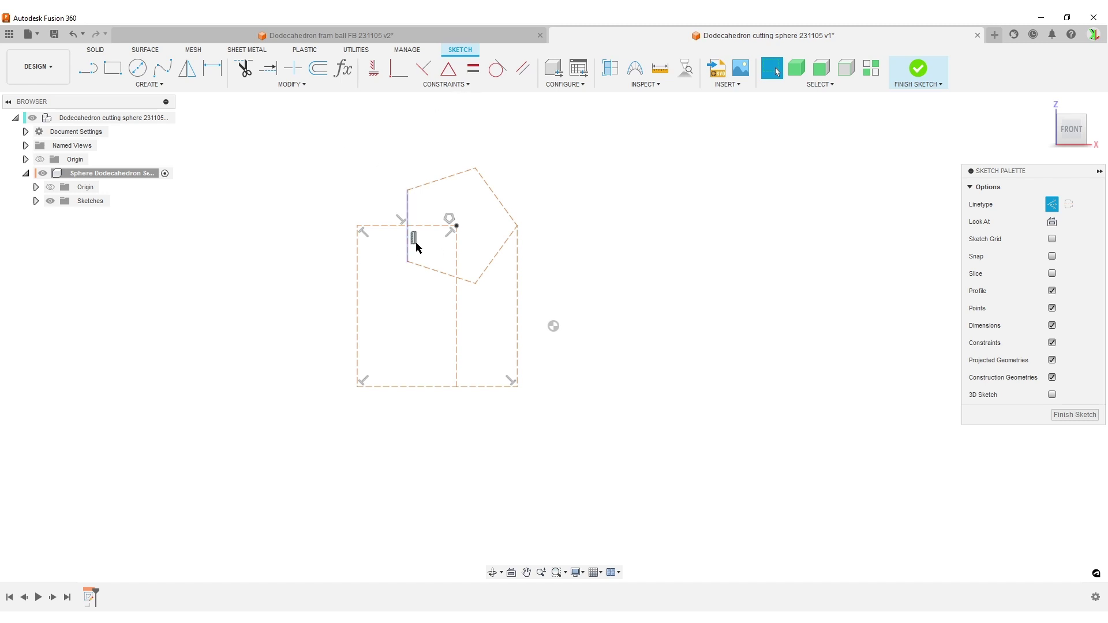
- Constrain the bottom and left construction lines to equal length
left_click(473, 68)
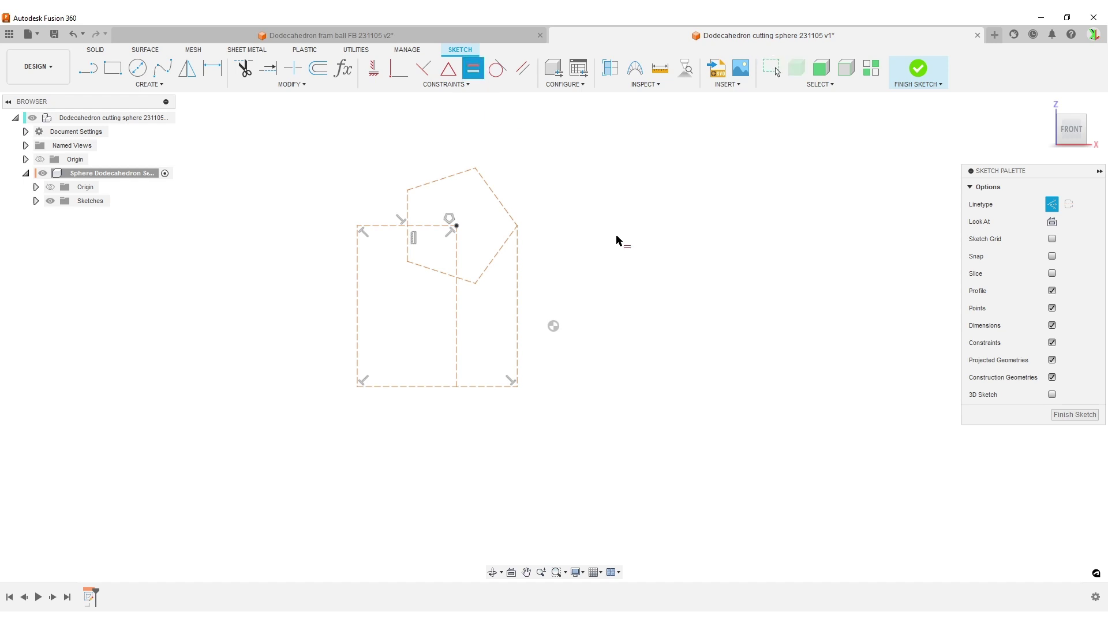
left_click(416, 386)
left_click(358, 311)
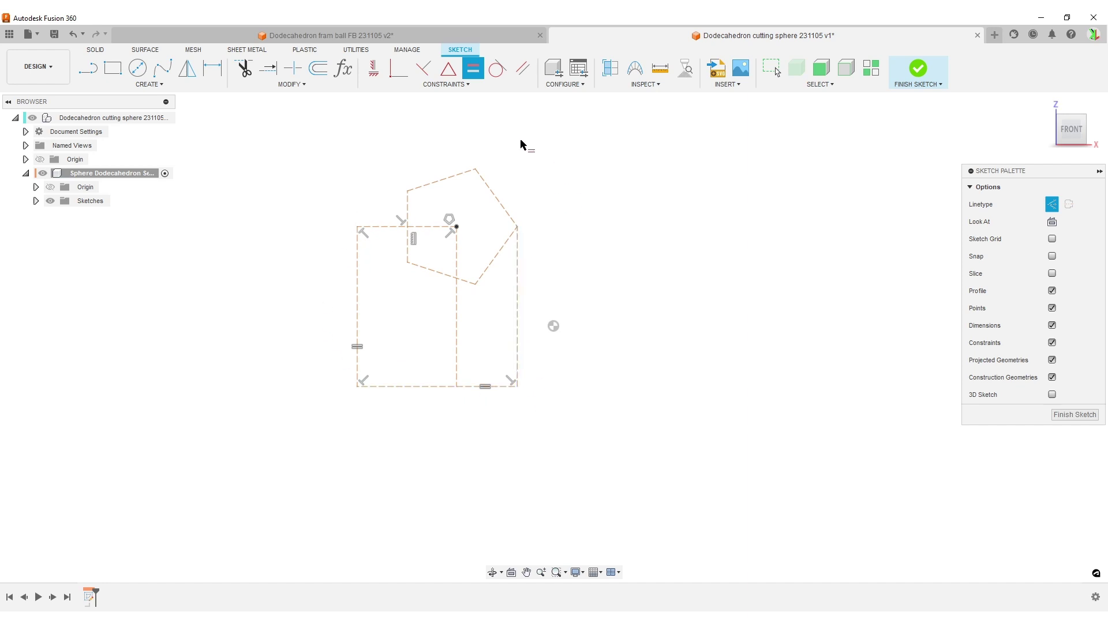
- Apply midpoint constraints joining the pentagon's vertical side to the upper horizontal line and the vertical centre line to the origin
left_click(448, 74)
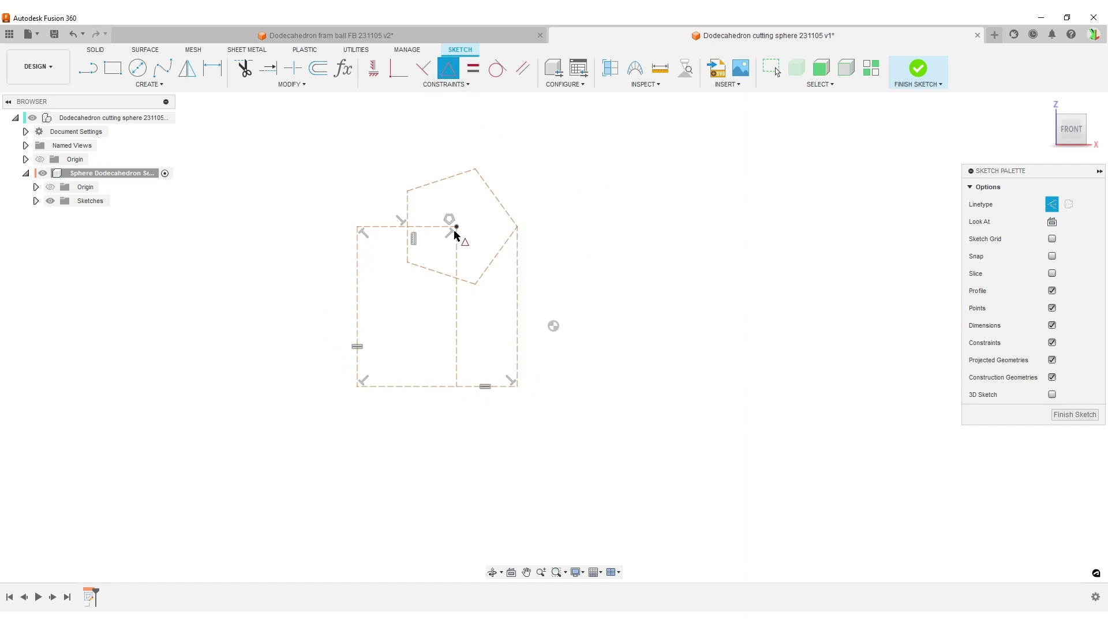
left_click(407, 213)
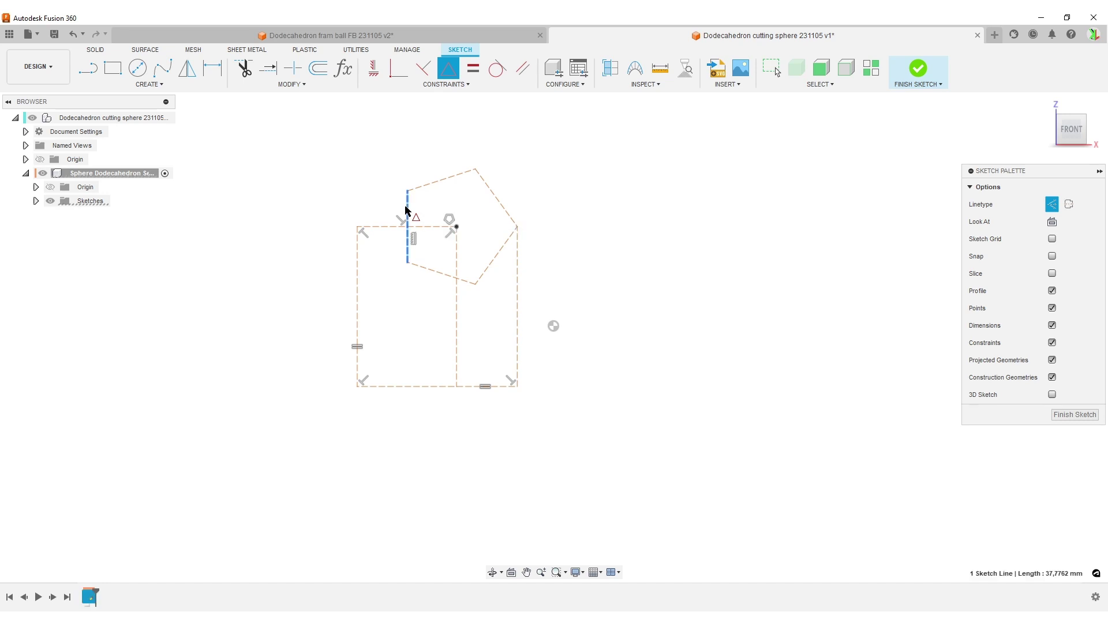
left_click(431, 226)
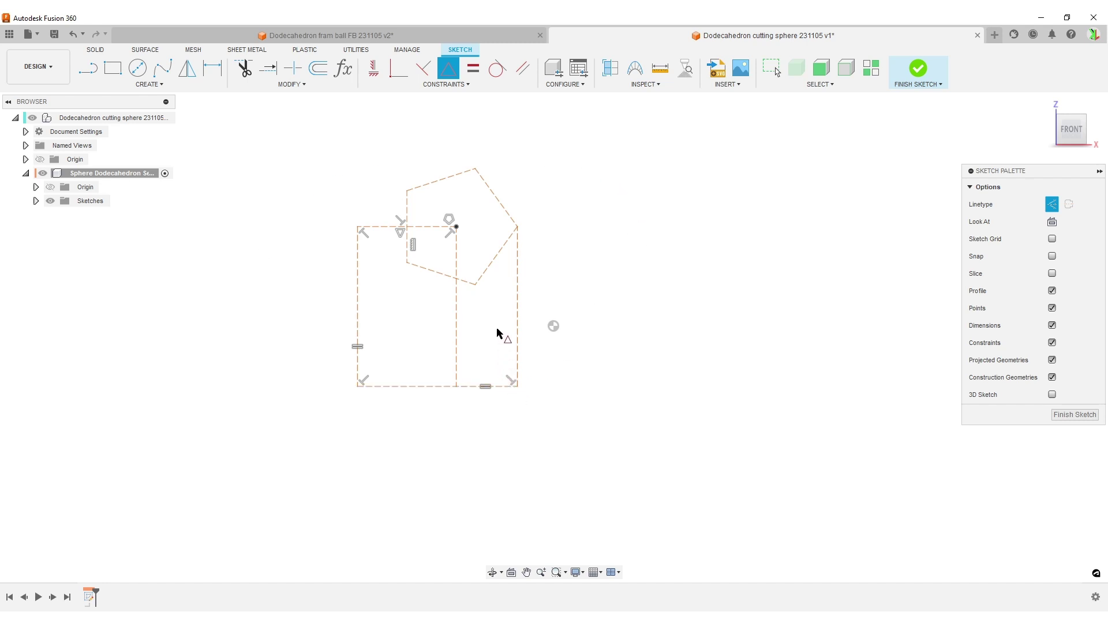
left_click(455, 314)
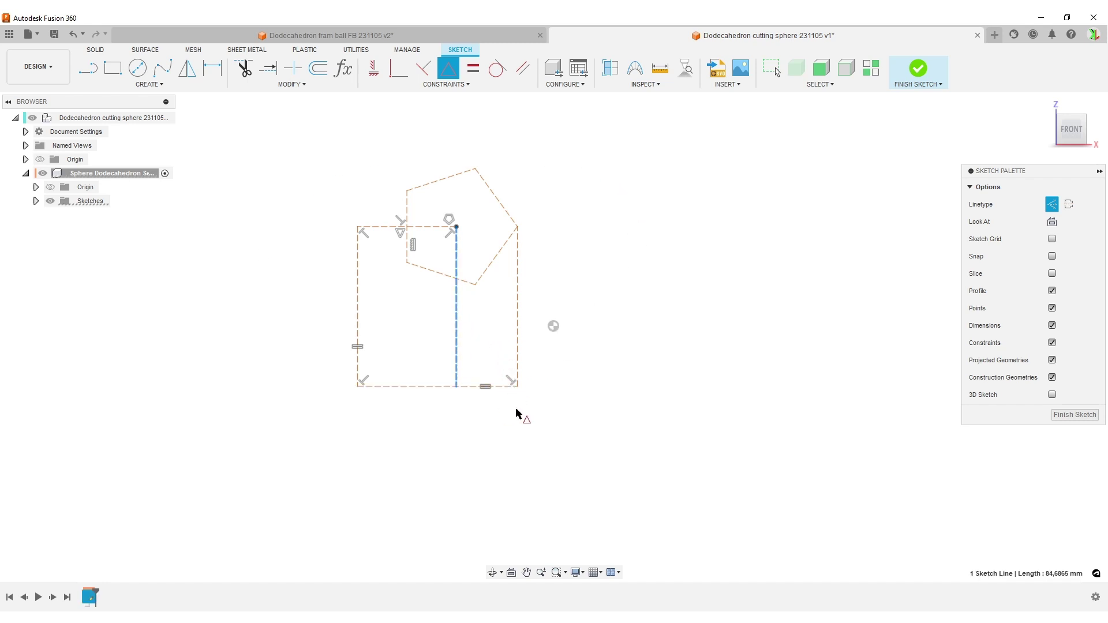
left_click(553, 327)
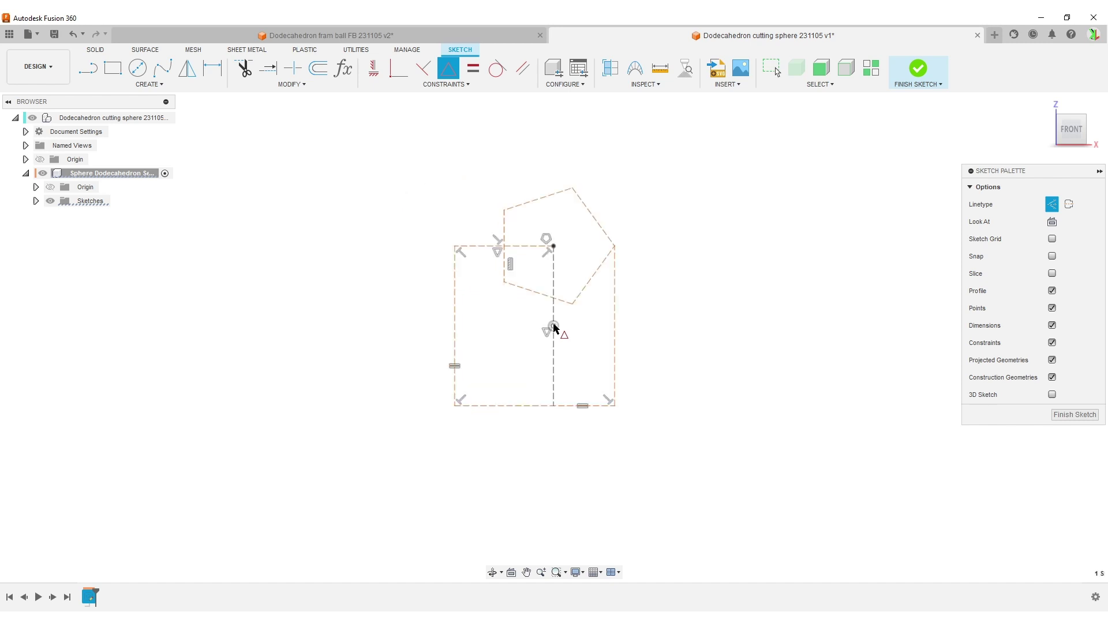
key("Escape")
mouse_move(729, 332)
middle_mouse_down()
mouse_move(700, 317)
mouse_move(696, 326)
middle_mouse_up()
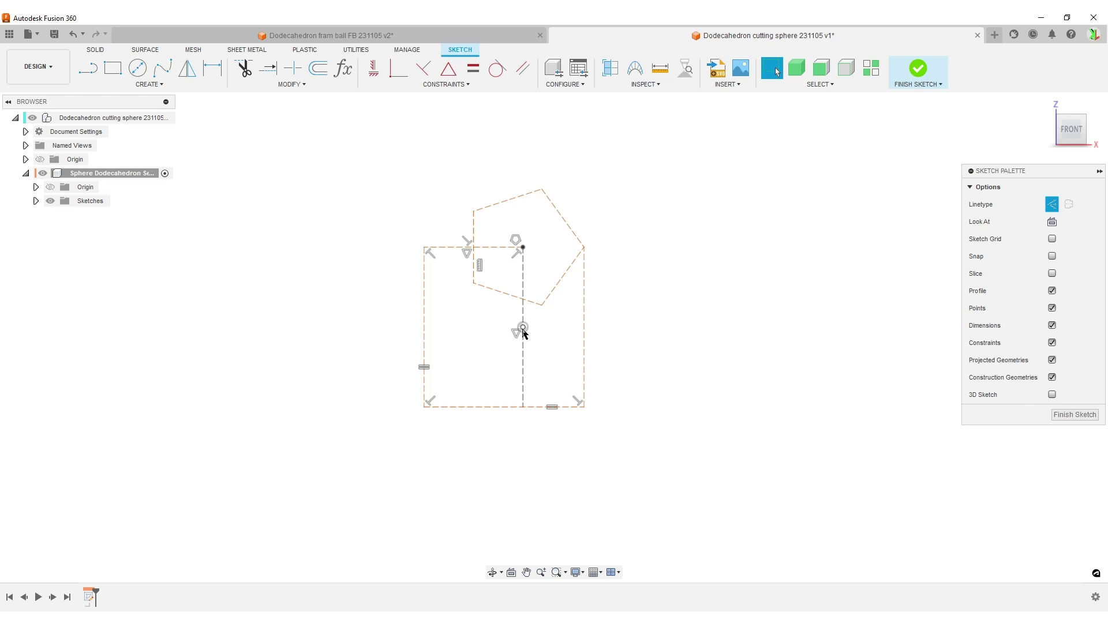
left_click(583, 290)
scroll(591, 292, "up", 3)
scroll(537, 314, "down", 6)
scroll(616, 316, "up", 5)
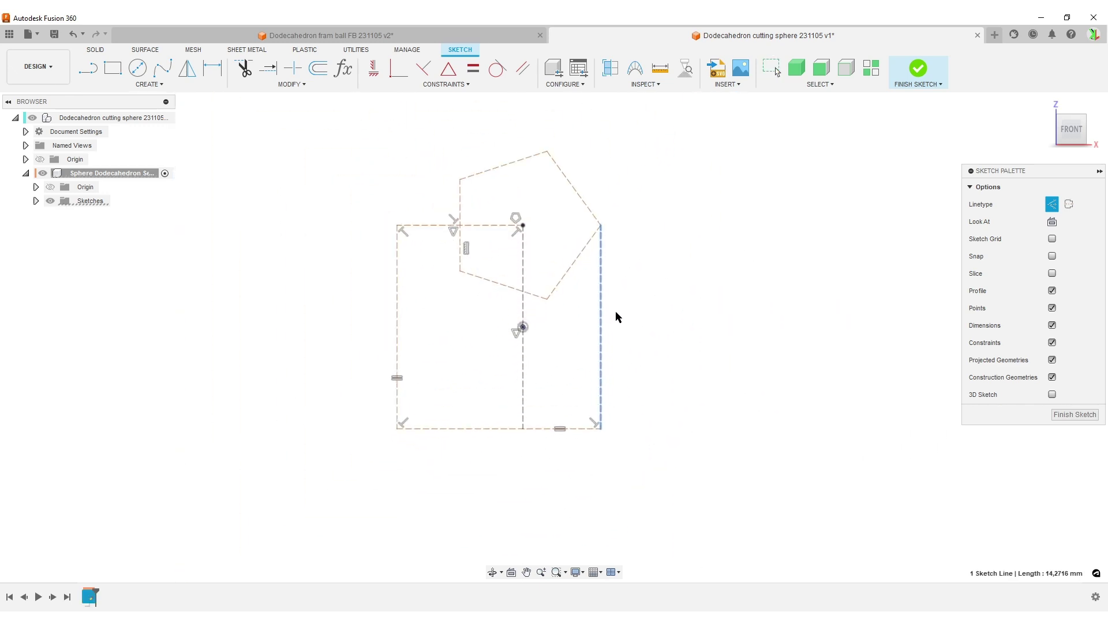
scroll(586, 317, "down", 2)
left_click(773, 332)
middle_click_drag(776, 342, 726, 354)
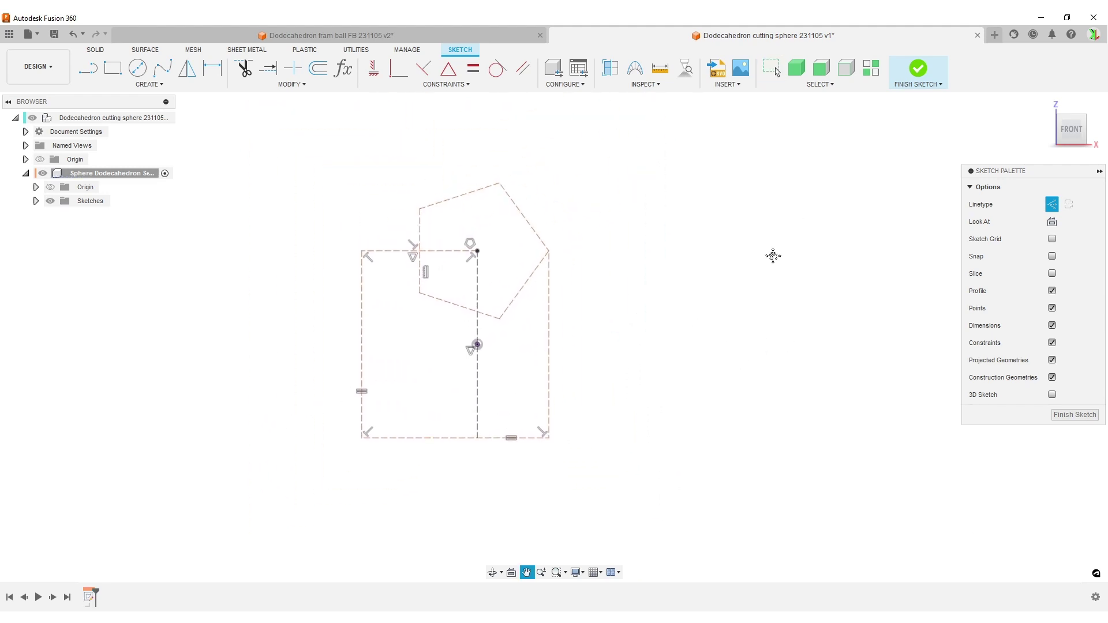
middle_click_drag(772, 254, 801, 252)
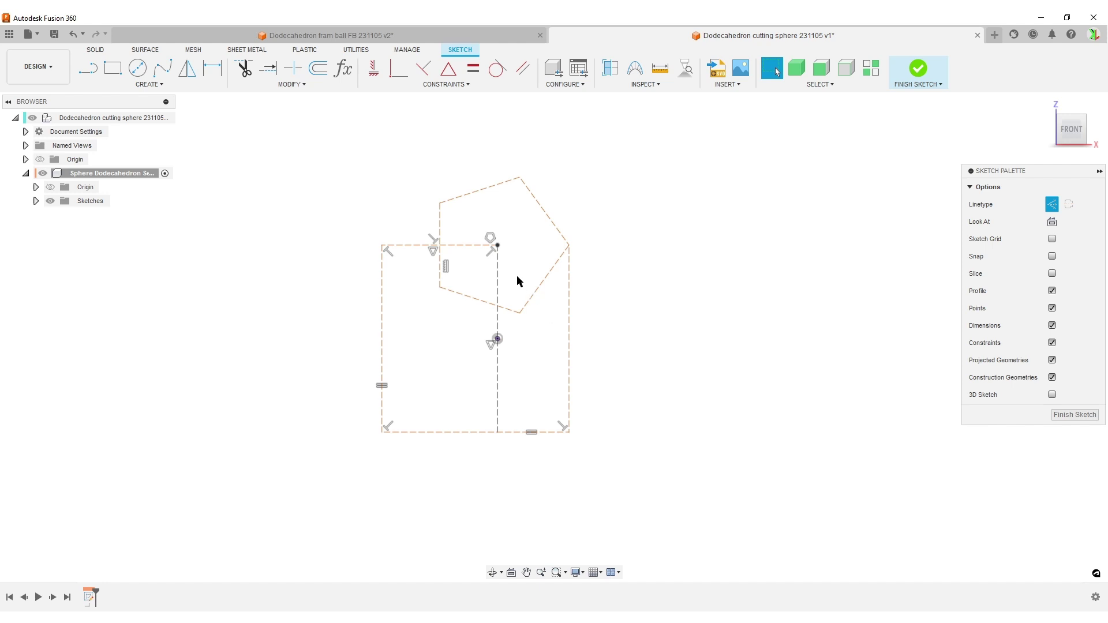
- Draw a non-construction centre-diameter circle centred on the origin and passing through the pentagon's centre point
left_click(137, 67)
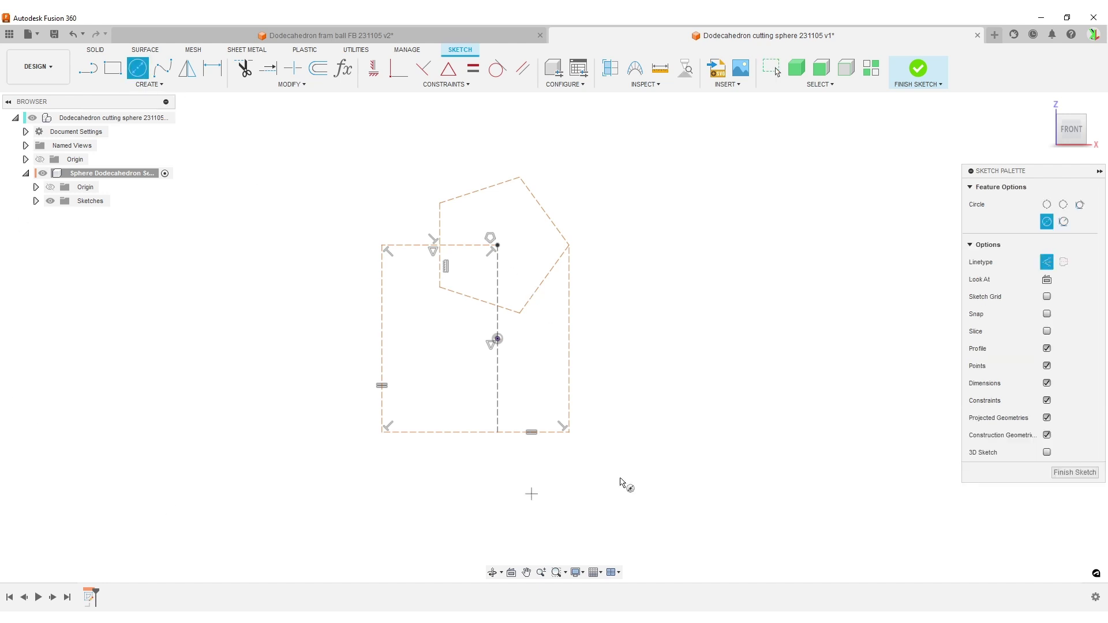
left_click(1046, 262)
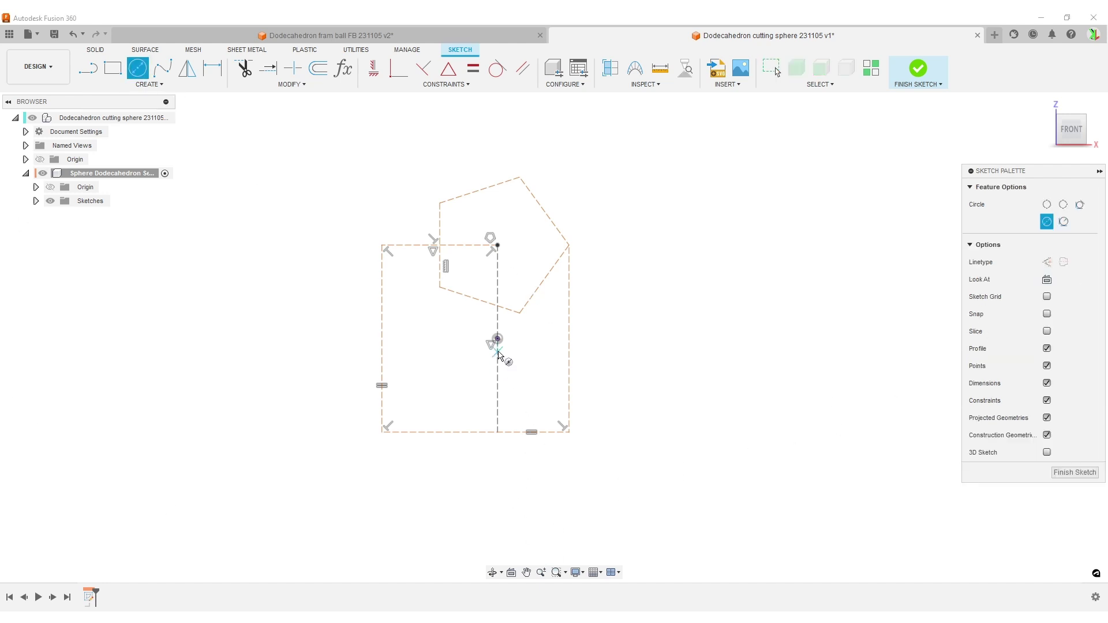
left_click(497, 338)
left_click(497, 246)
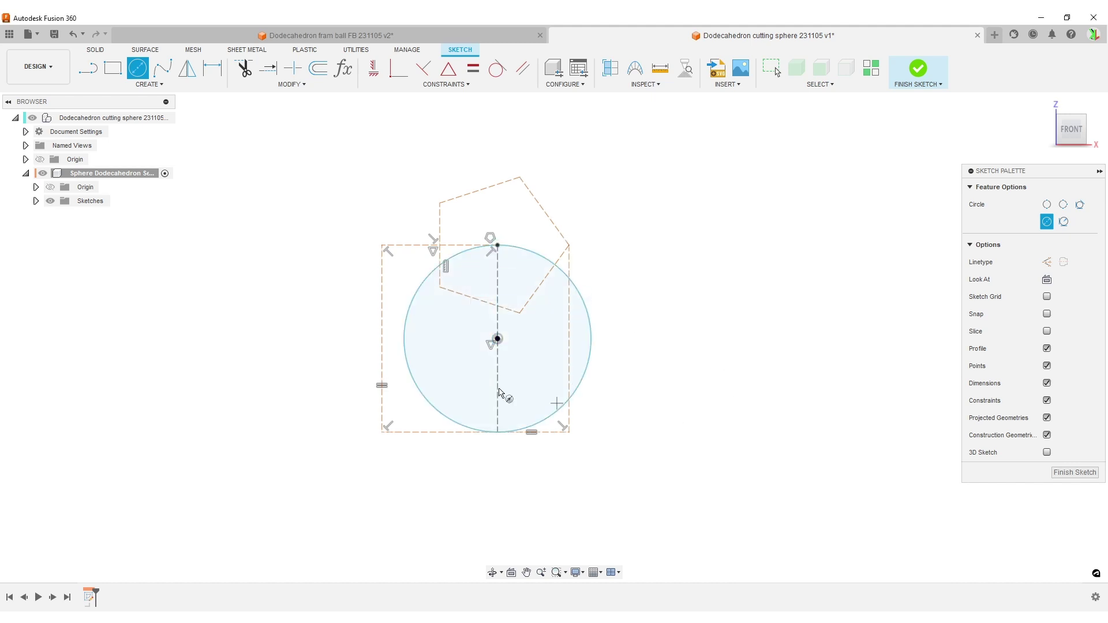
- Draw a horizontal line across the full width of the circle and constrain it coincident with the origin
left_click(88, 68)
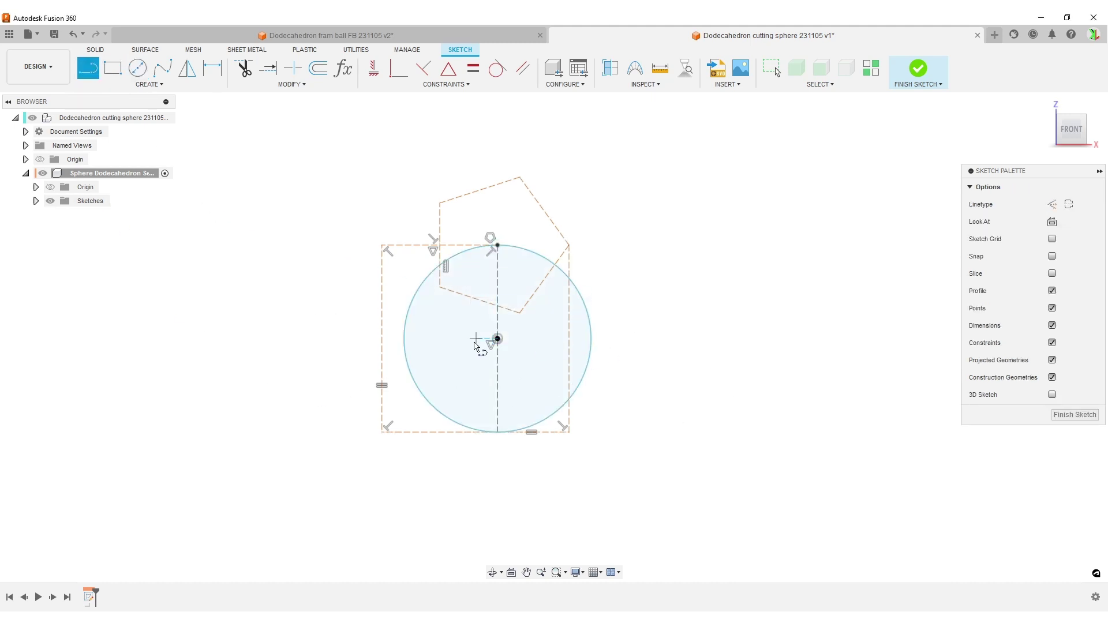
left_click(406, 351)
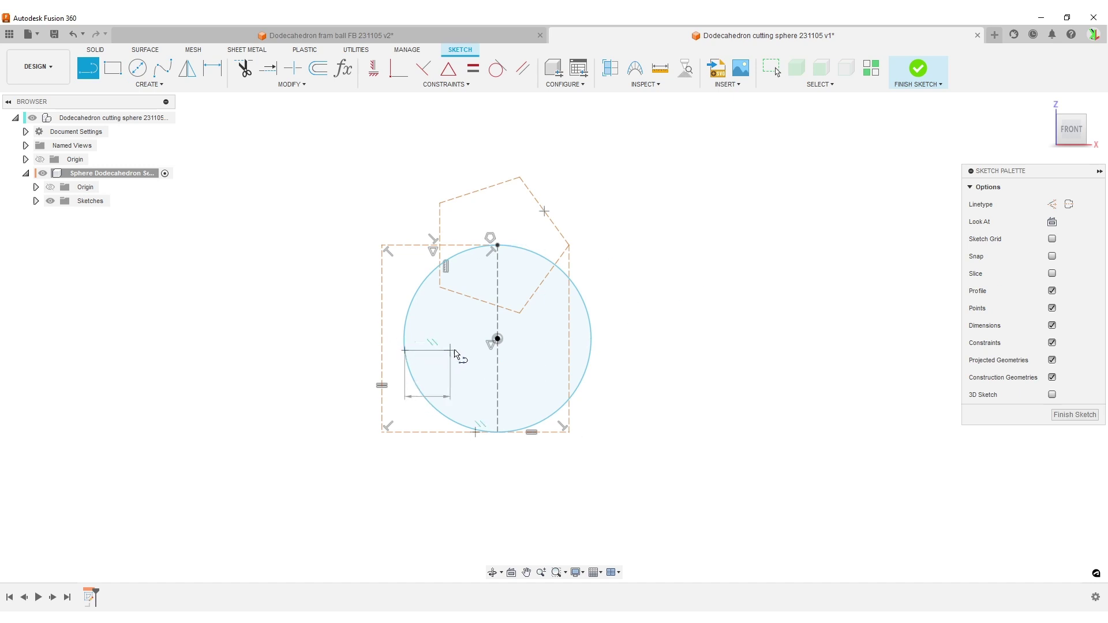
double_click(588, 351)
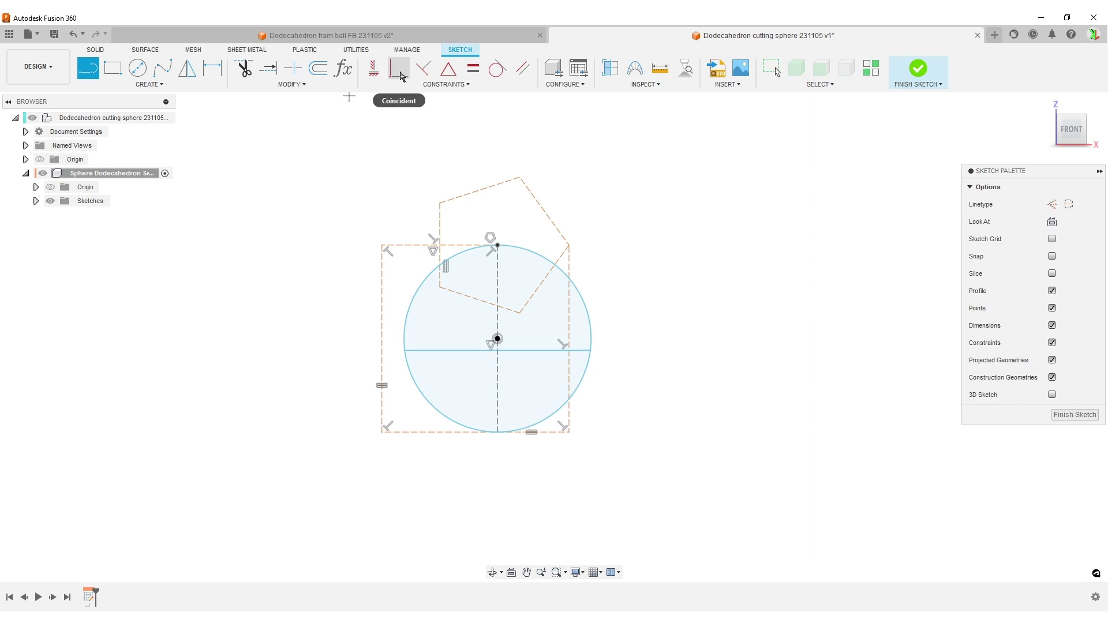
left_click(398, 68)
left_click(442, 348)
left_click(498, 339)
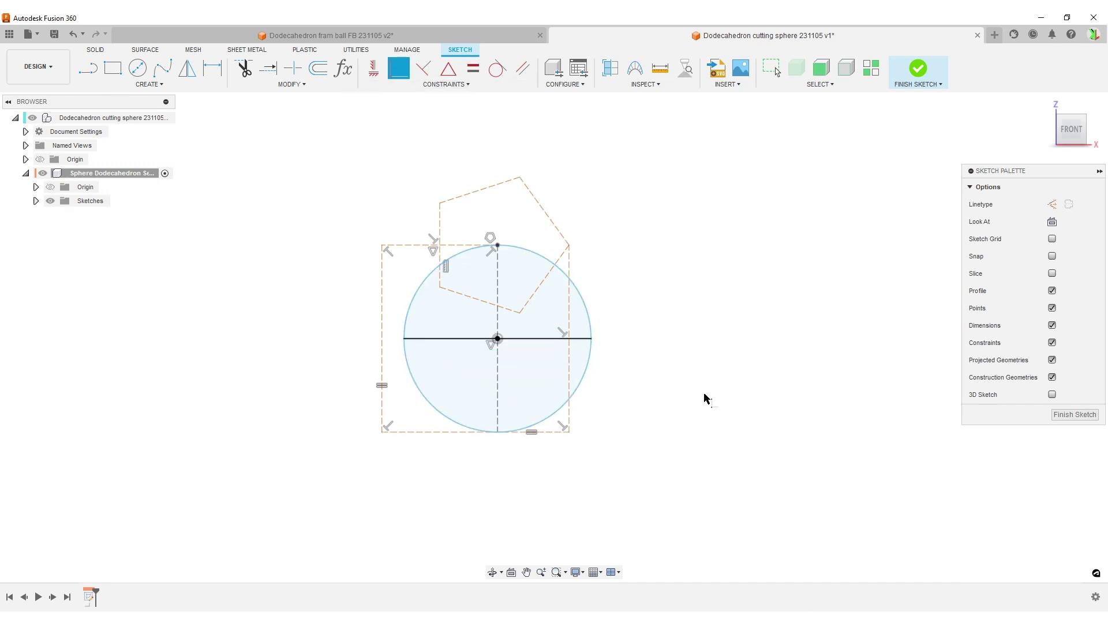
key("Escape")
left_click(571, 266)
scroll(572, 263, "up", 5)
scroll(715, 241, "down", 5)
scroll(699, 268, "up", 8)
scroll(574, 262, "down", 9)
scroll(591, 287, "up", 3)
key("Escape")
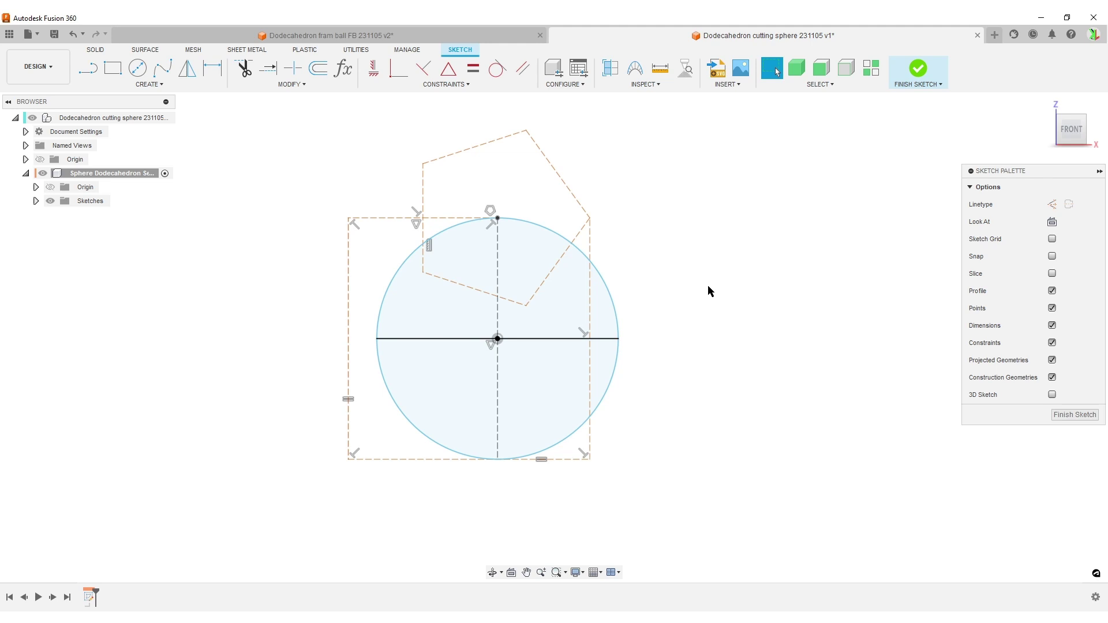
- Dimension the circle's diameter and set it to 120 mm
key("d")
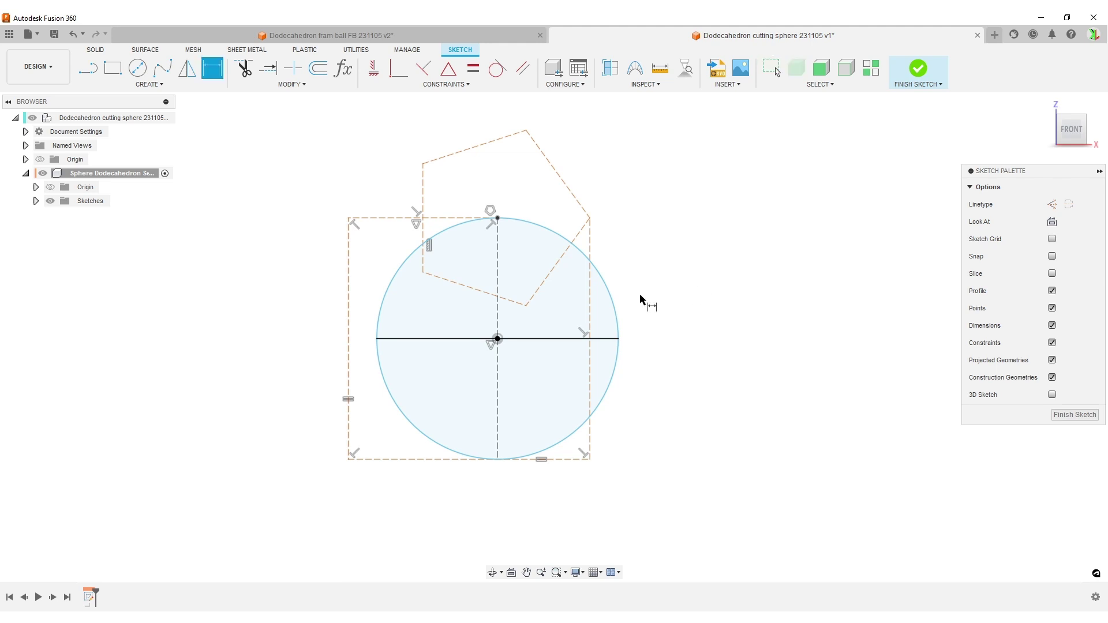
left_click(608, 291)
left_click(677, 268)
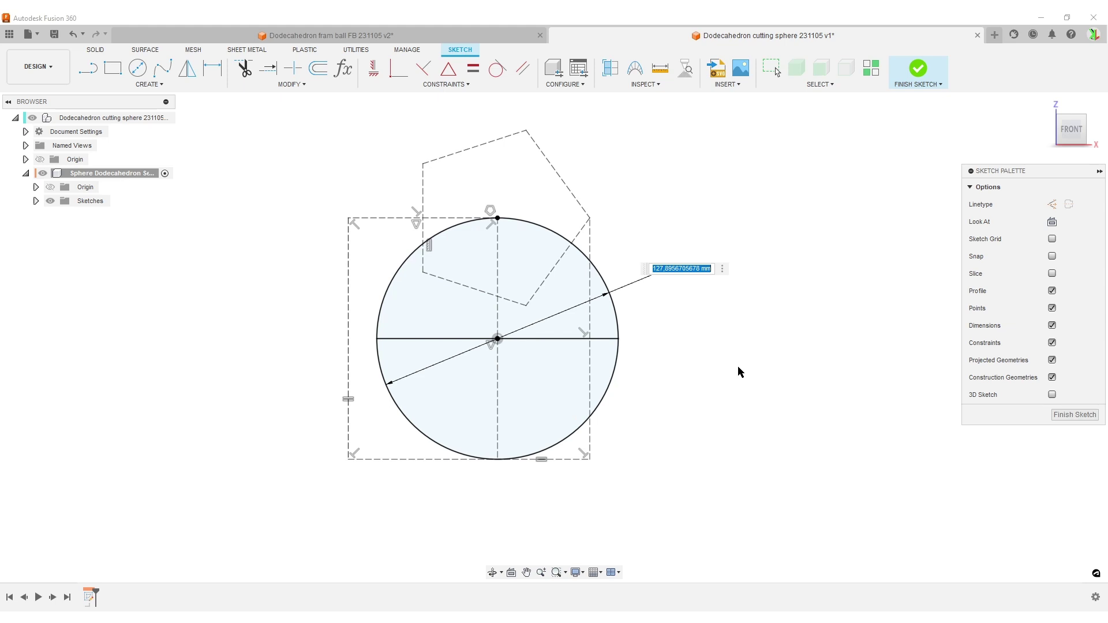
type("120")
key("Return")
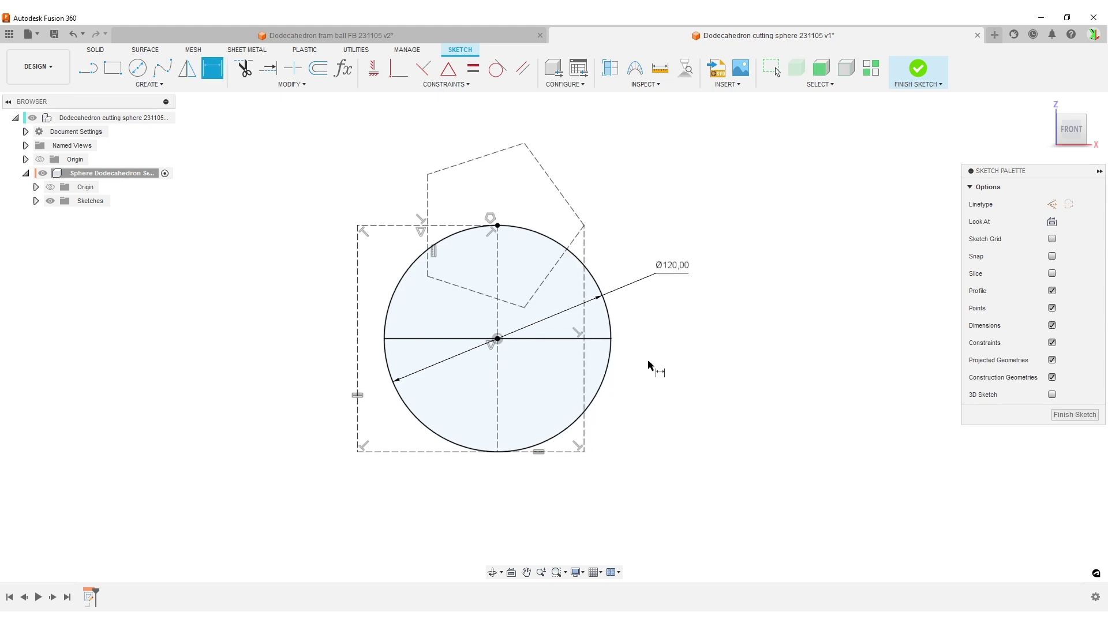
- Expand the component's list of sketches and check the length of the square frame's right line
left_click(36, 201)
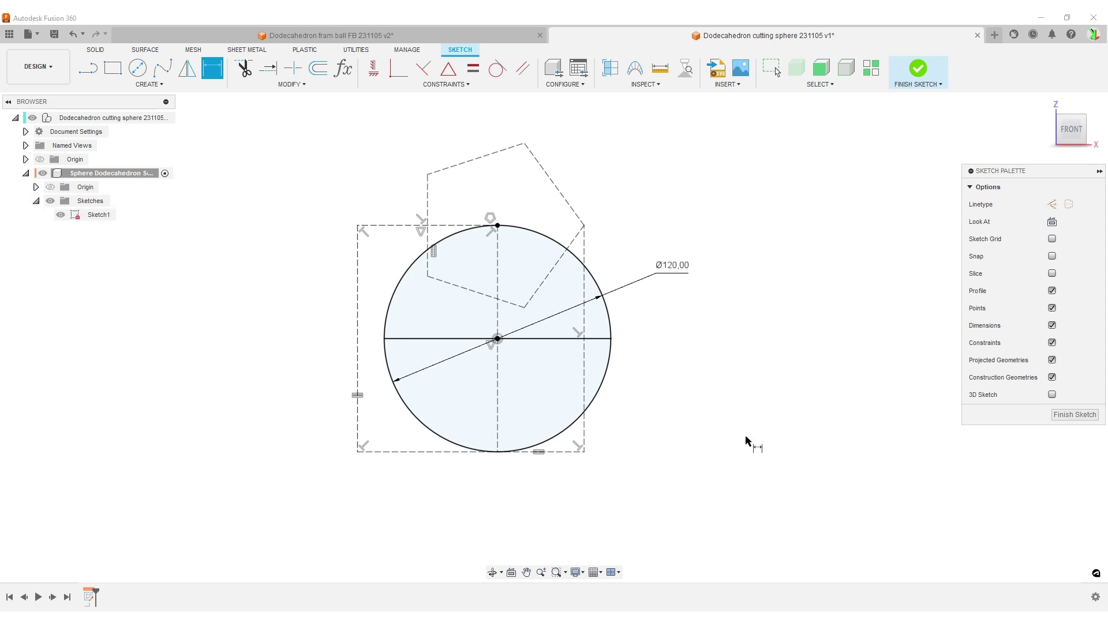
middle_click_drag(746, 440, 790, 441)
key("Escape")
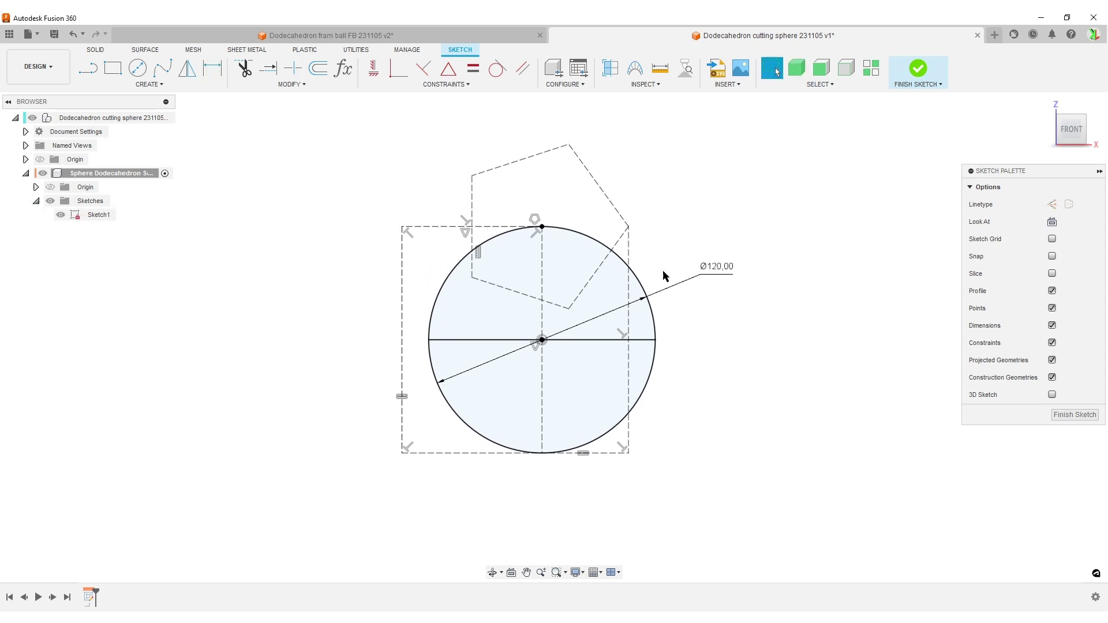
left_click(630, 248)
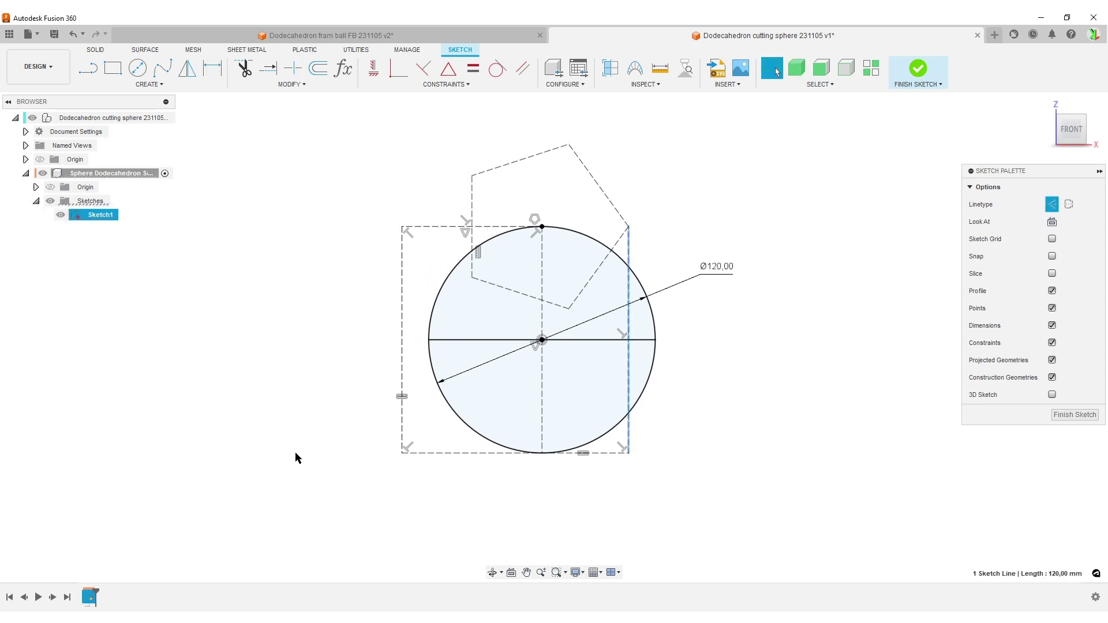
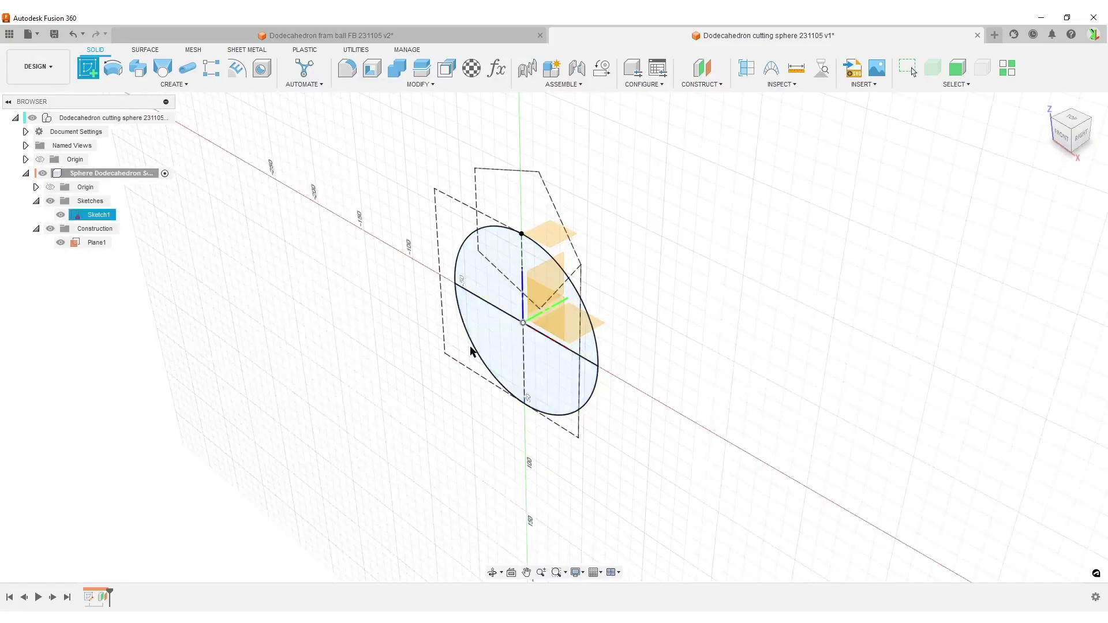
- Start a sketch on the construction plane and draw a five-sided circumscribed polygon centred above the origin, about 33.5 mm from centre to side
left_click(93, 242)
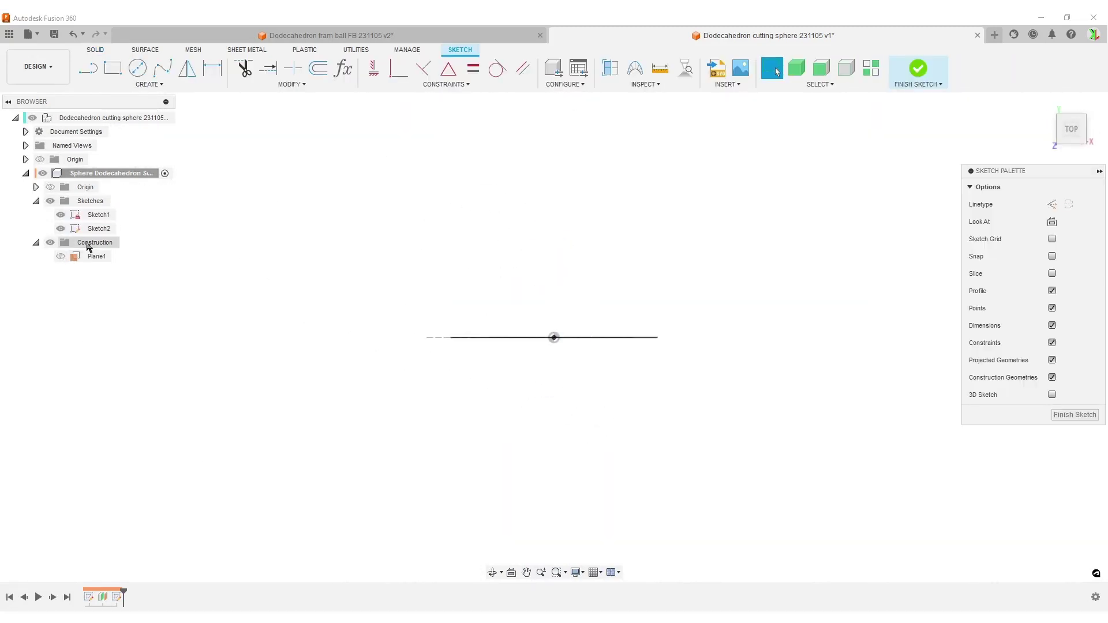
left_click(143, 86)
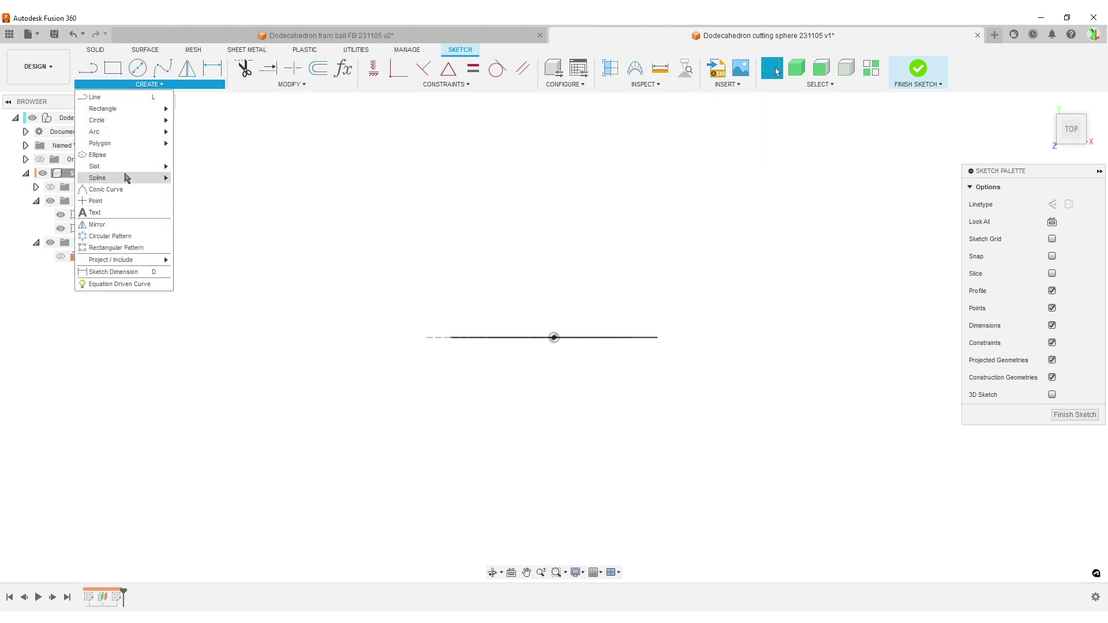
mouse_move(118, 146)
left_click(189, 144)
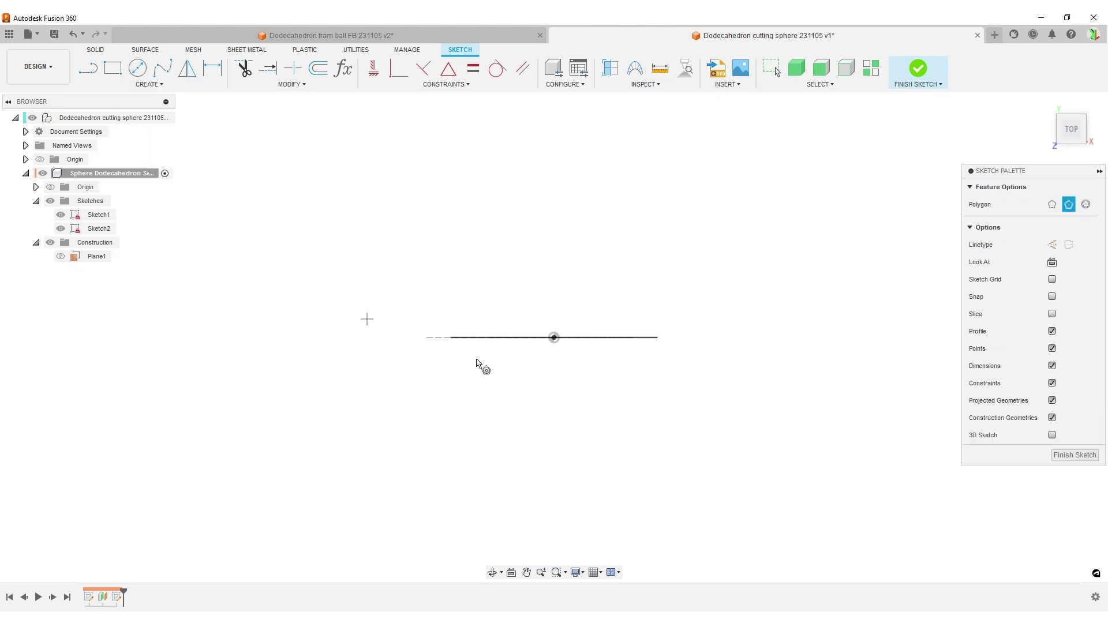
left_click(554, 338)
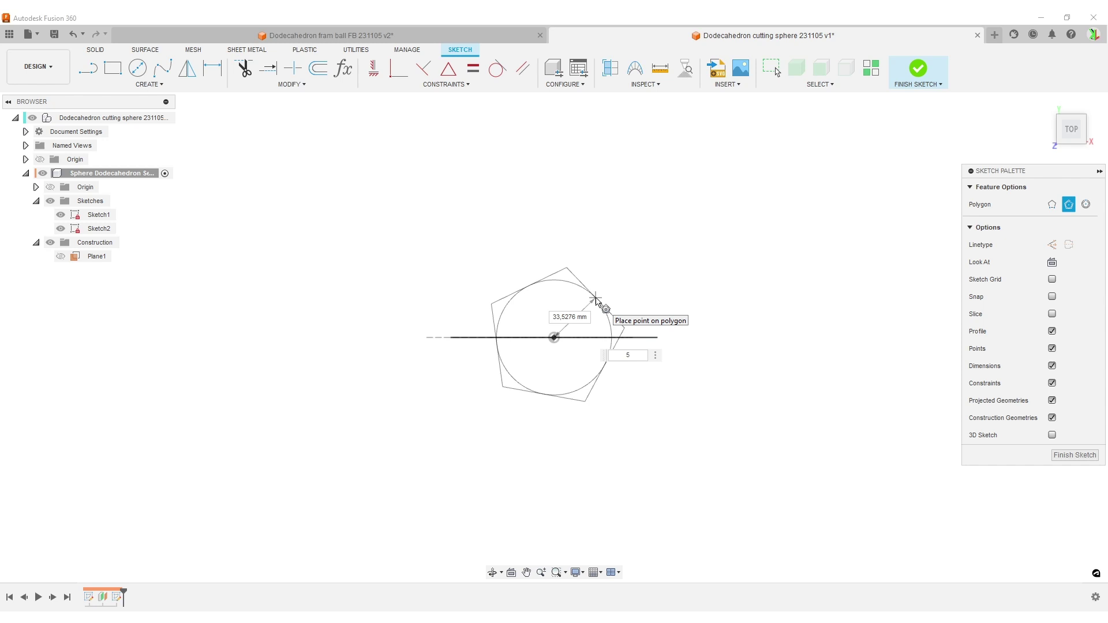
left_click(596, 299)
- Project the first sketch's right pentagon vertex, at the frame line's upper end, into the current sketch
middle_click_drag(737, 391, 721, 349, "shift")
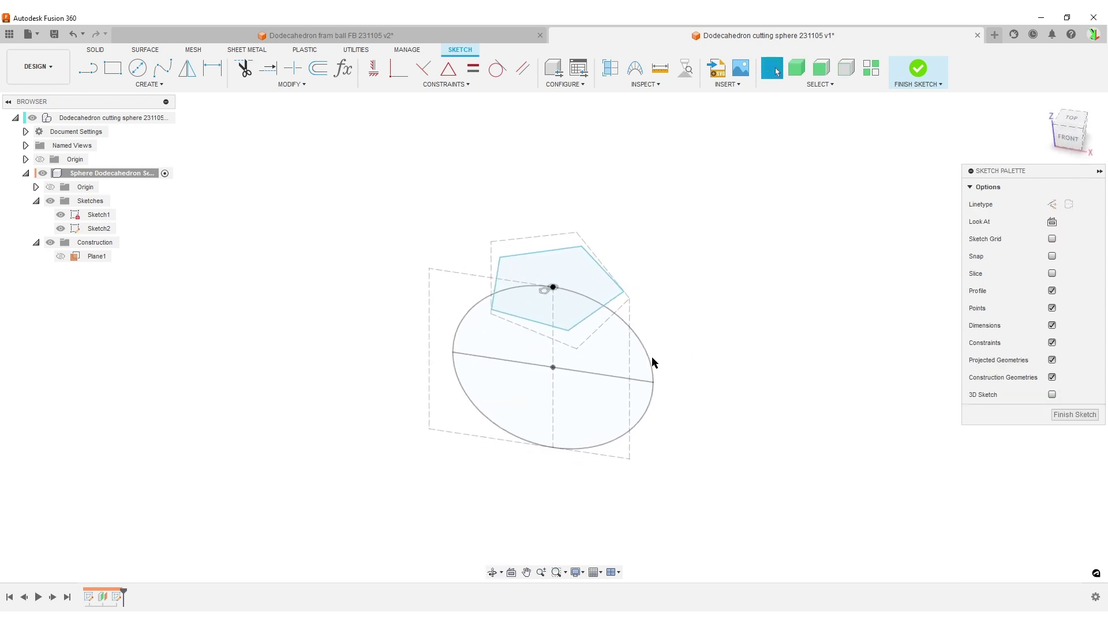
key("p")
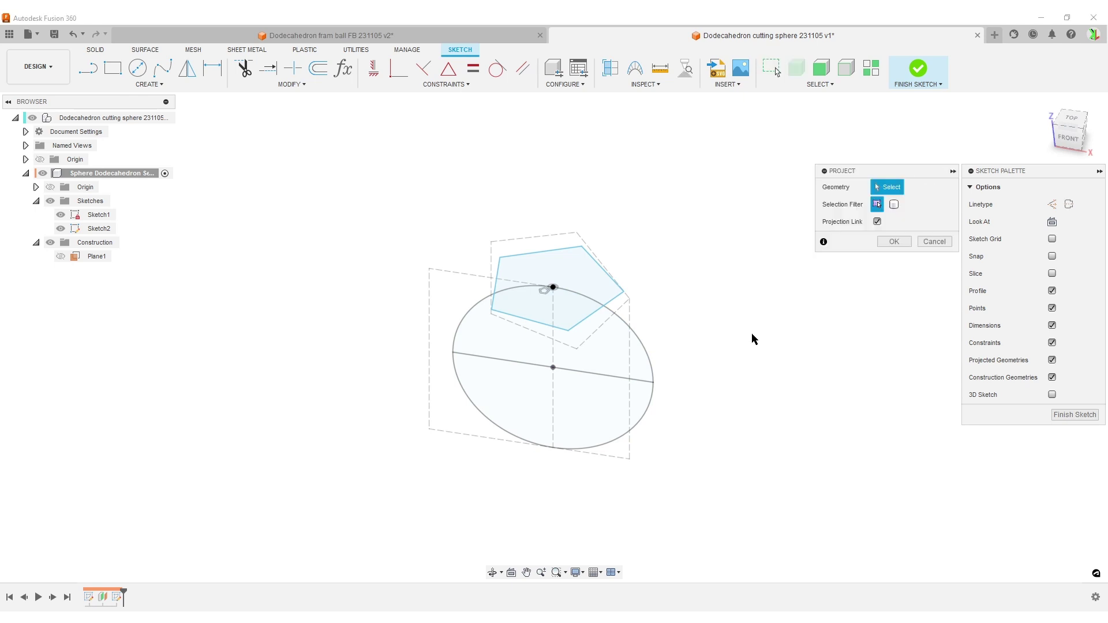
scroll(680, 356, "up", 2)
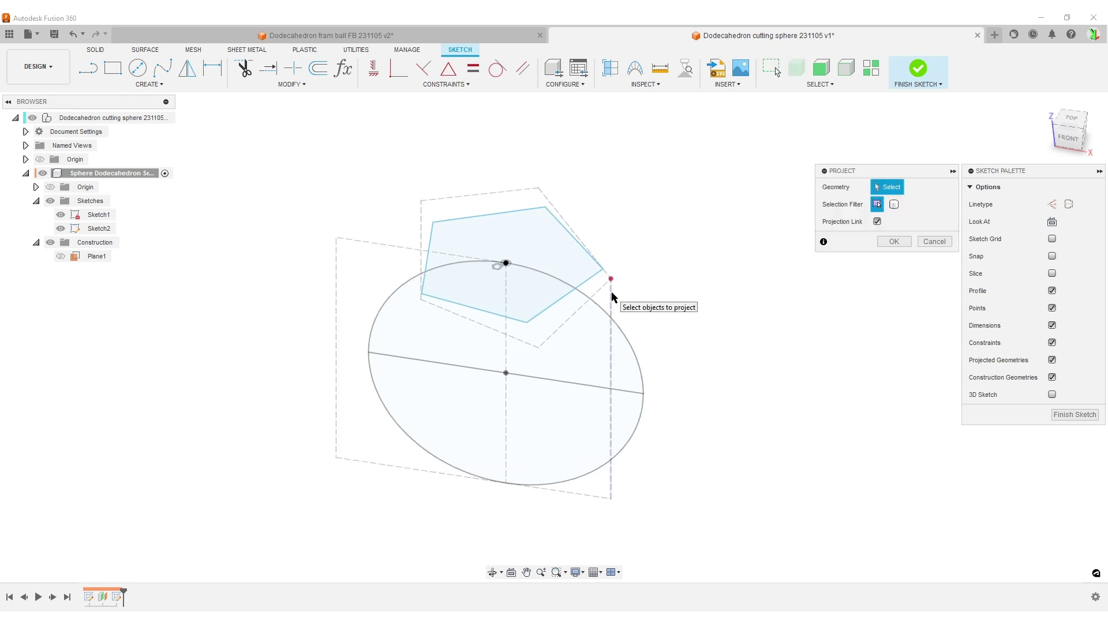
left_click(611, 279)
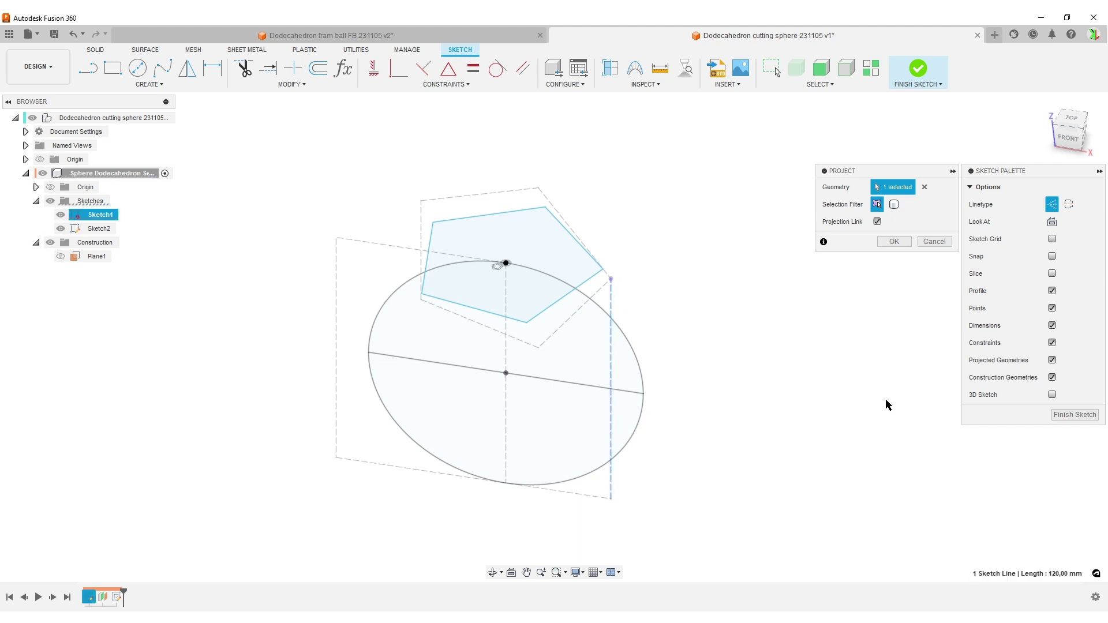
left_click(894, 241)
- Constrain the new pentagon's nearest corner coincident with the projected point
left_click(398, 68)
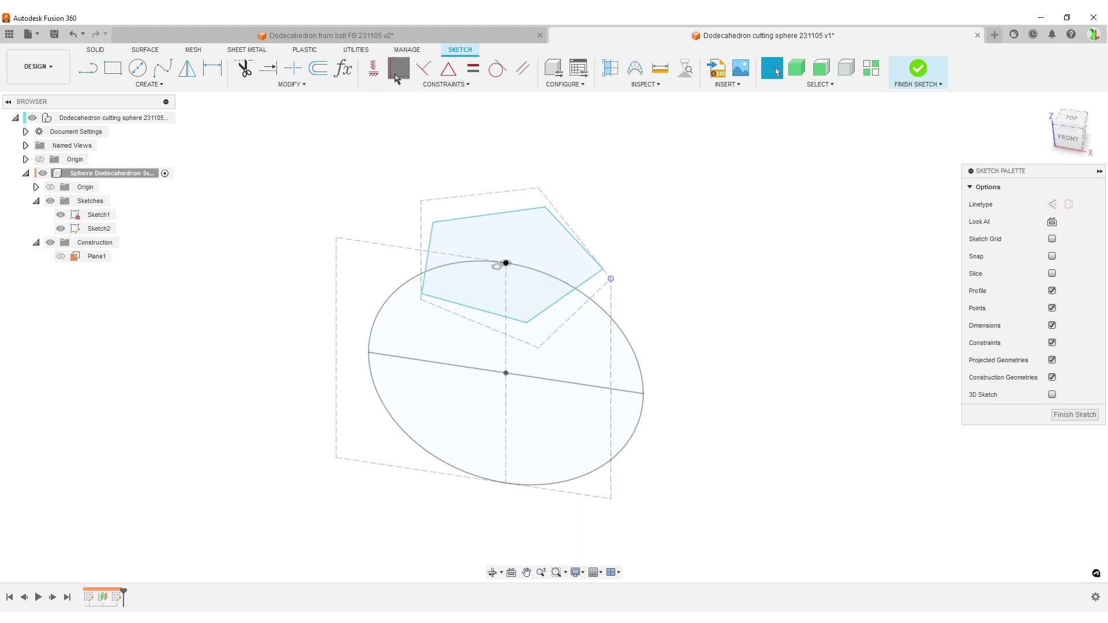
left_click(603, 270)
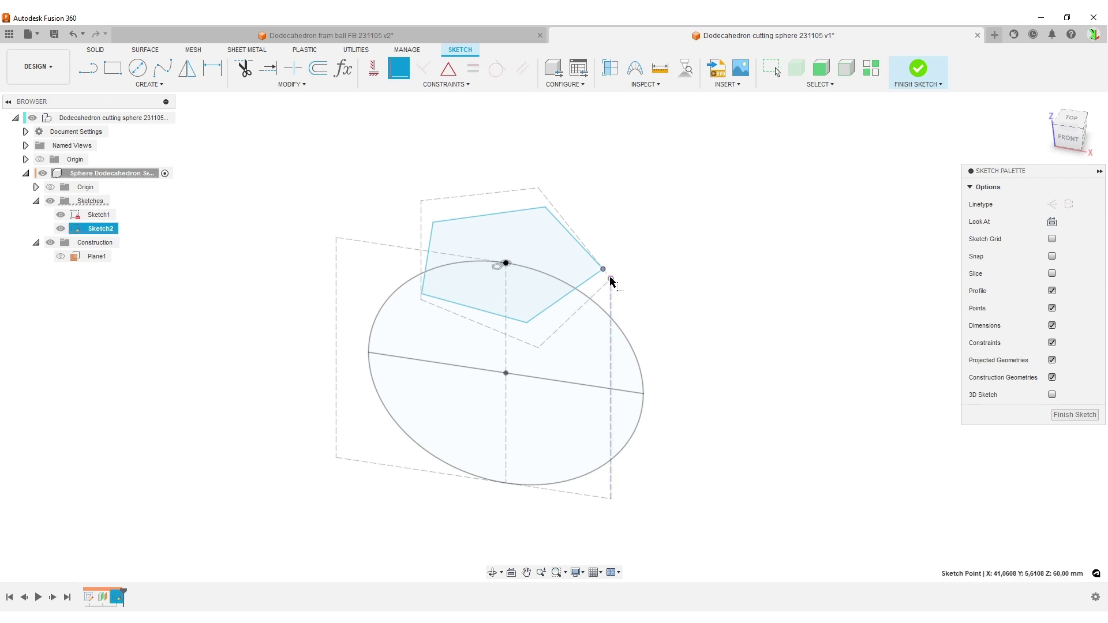
left_click(610, 279)
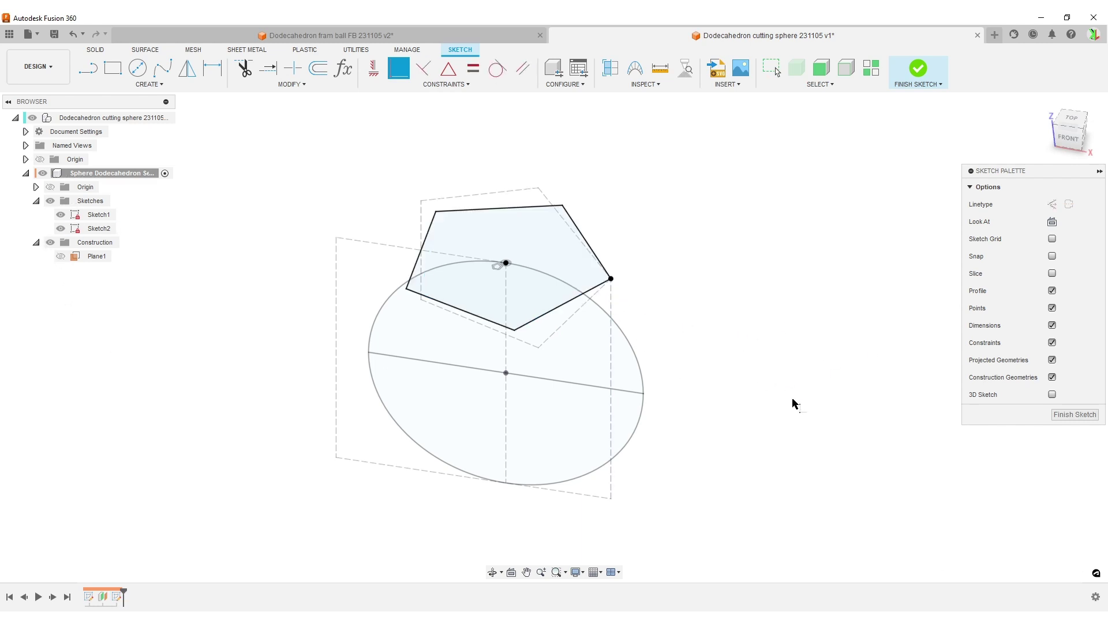
- Finish the pentagon sketch and rename the component's first sketch to Geometry
left_click(1074, 414)
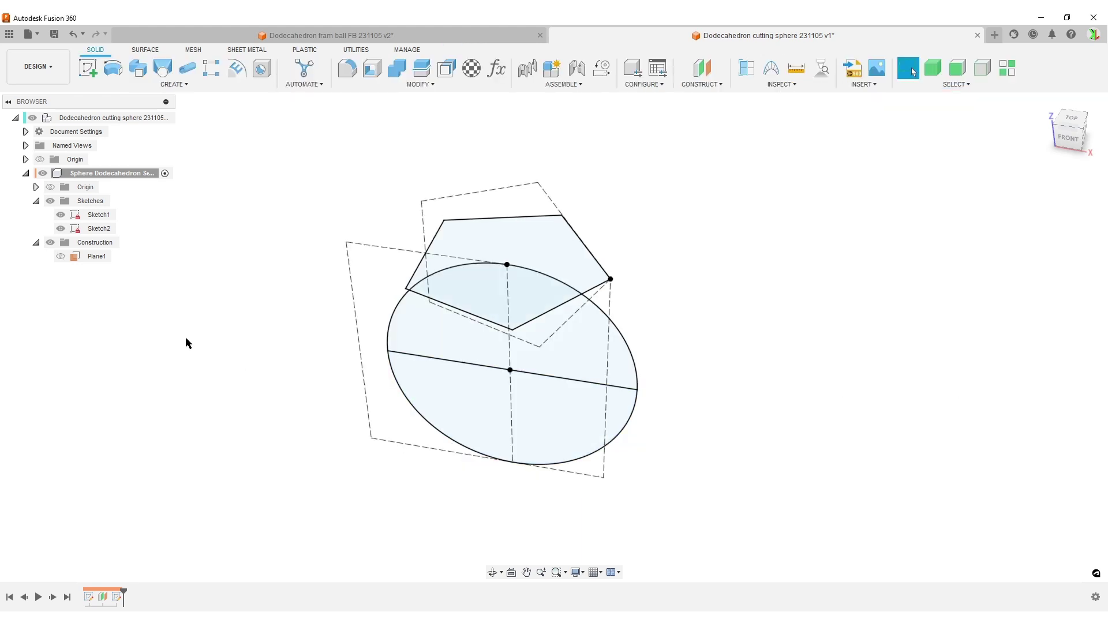
left_click(98, 215)
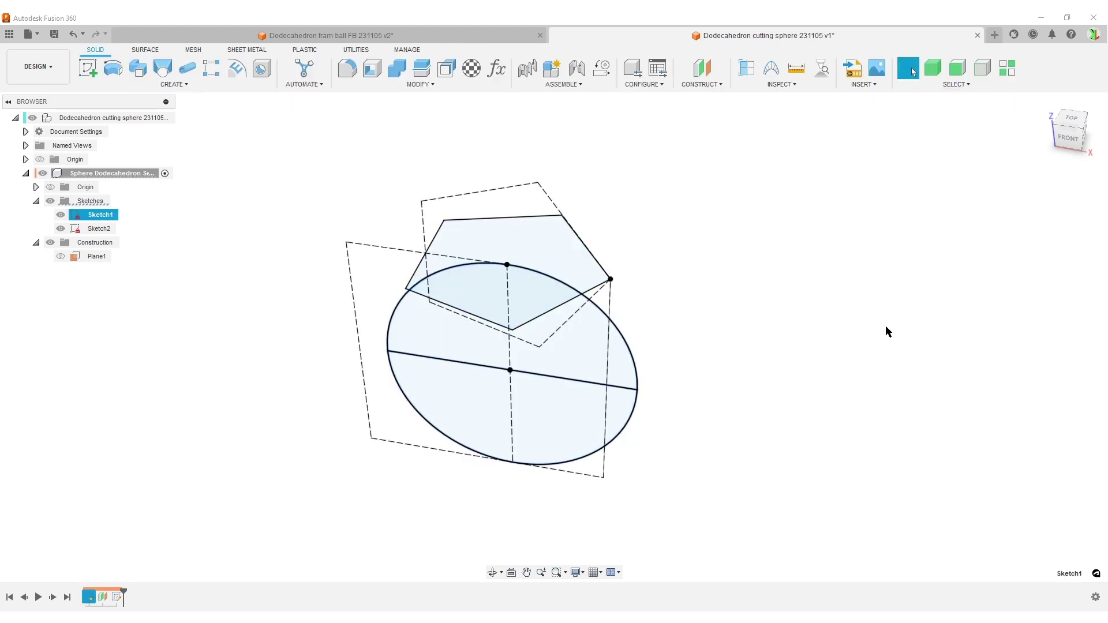
key("F2")
type("Geometry")
key("Return")
- Rename the component's second sketch to Pentagon profile
left_click(101, 229)
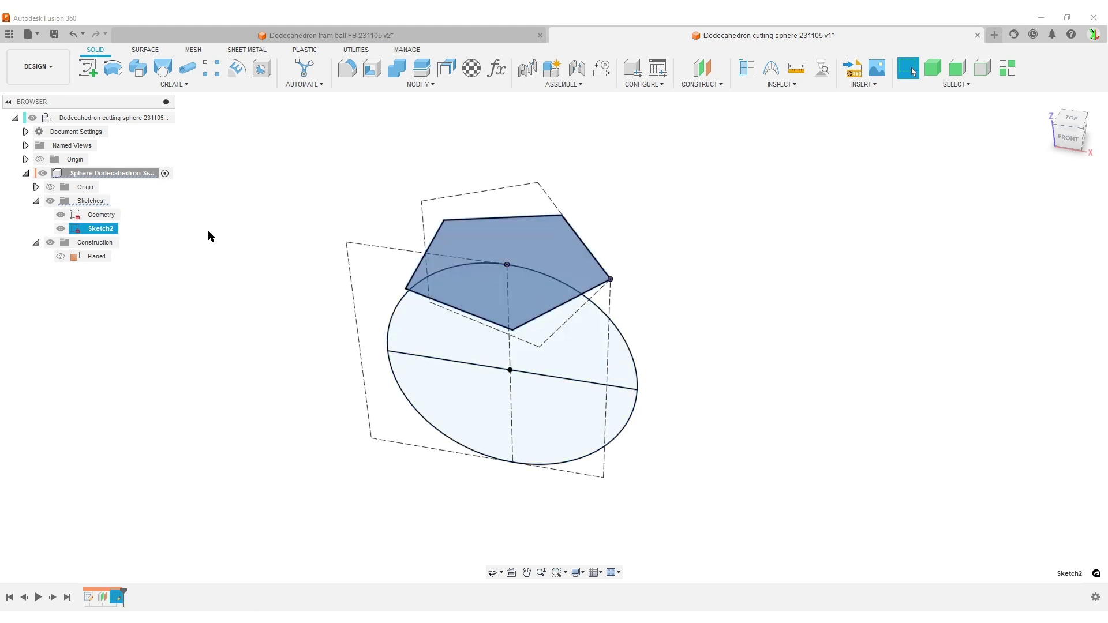
left_click(107, 231)
type("Pentagon profile")
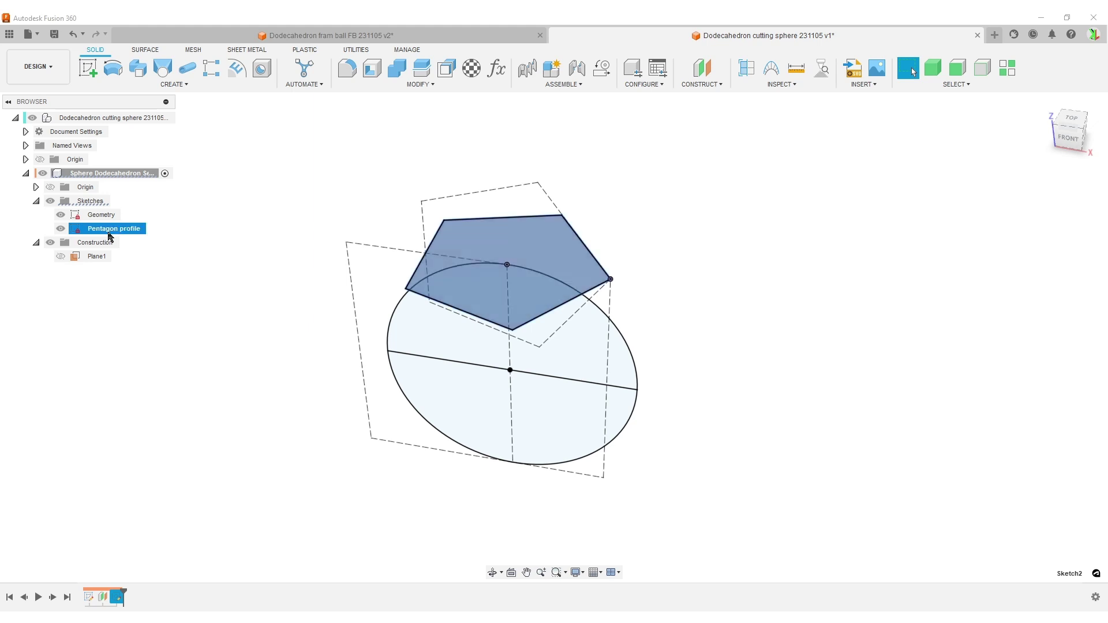
key("Return")
left_click(874, 415)
- Loft a new body from the upper pentagon profile to the circle's centre point
middle_click_drag(979, 362, 801, 337, "shift")
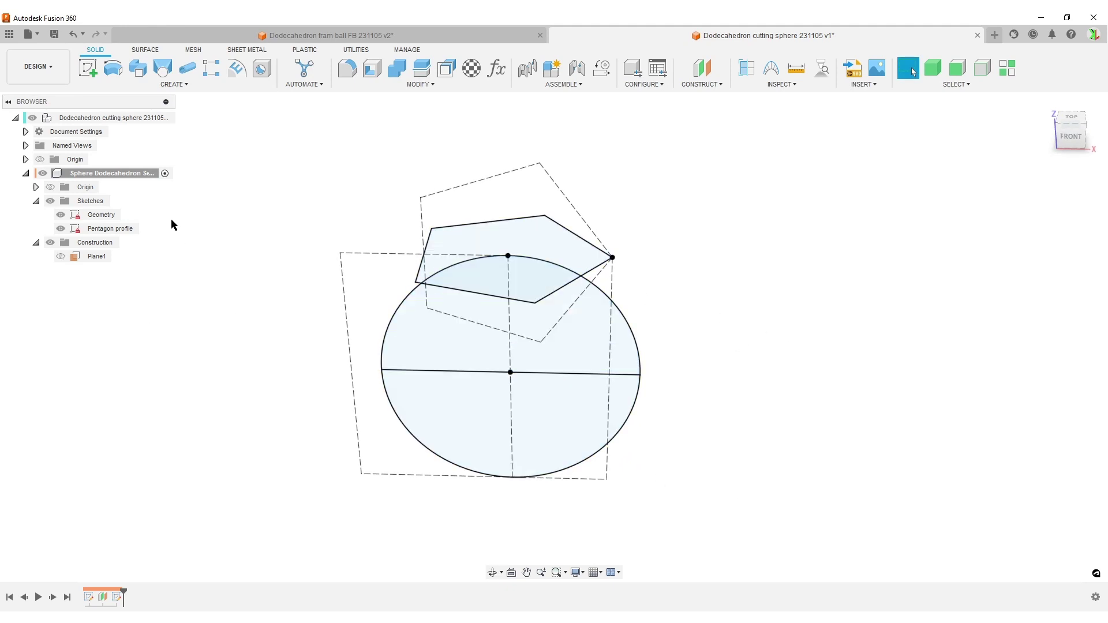
left_click(163, 67)
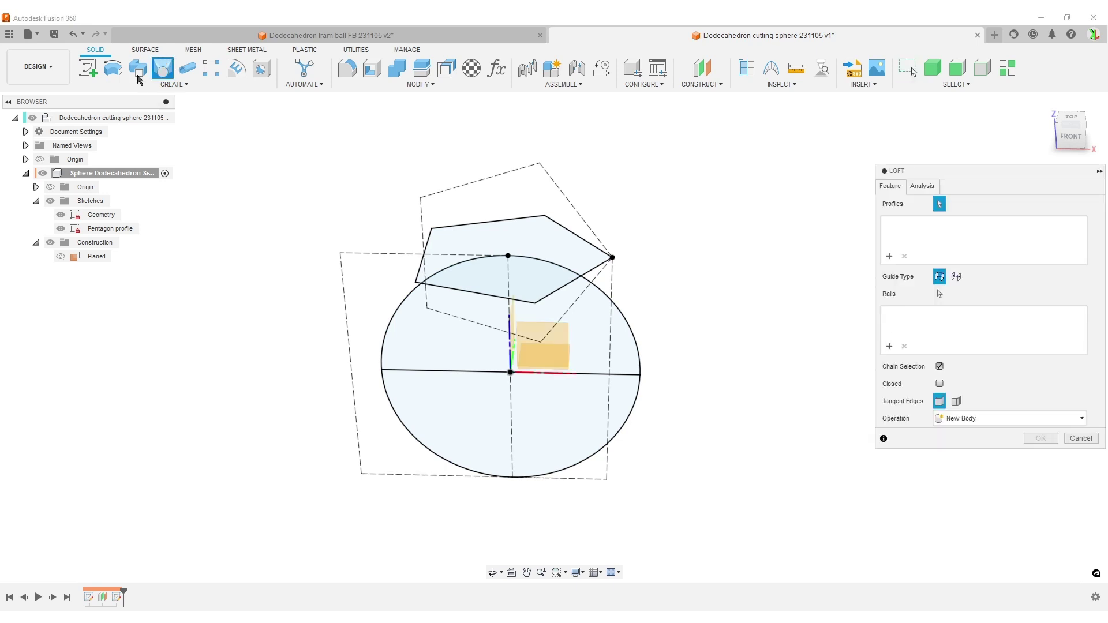
left_click(557, 246)
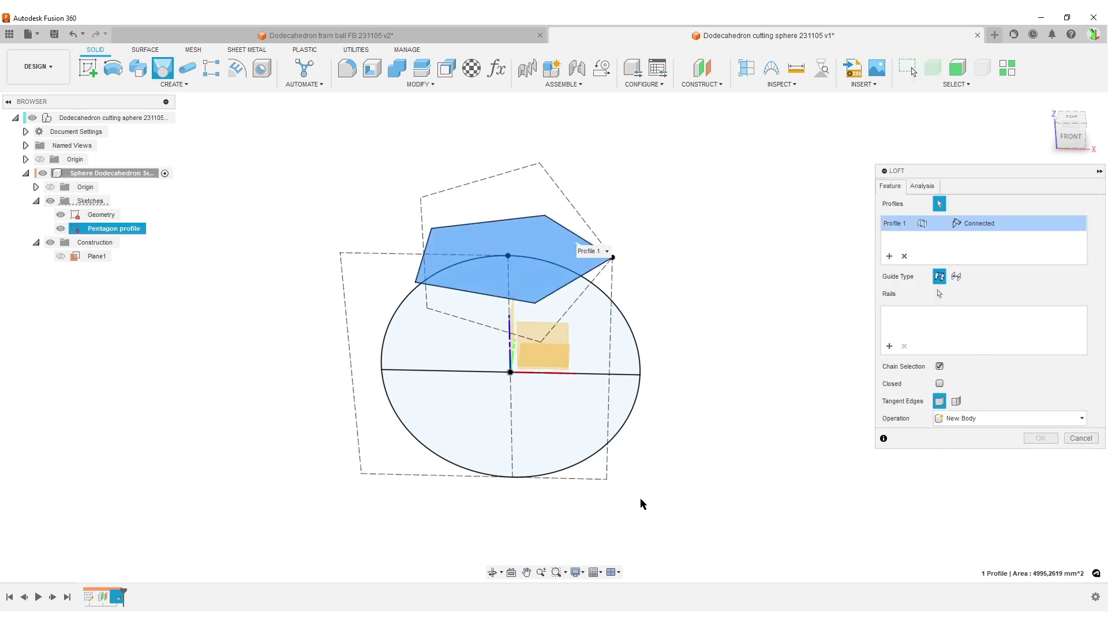
left_click(510, 372)
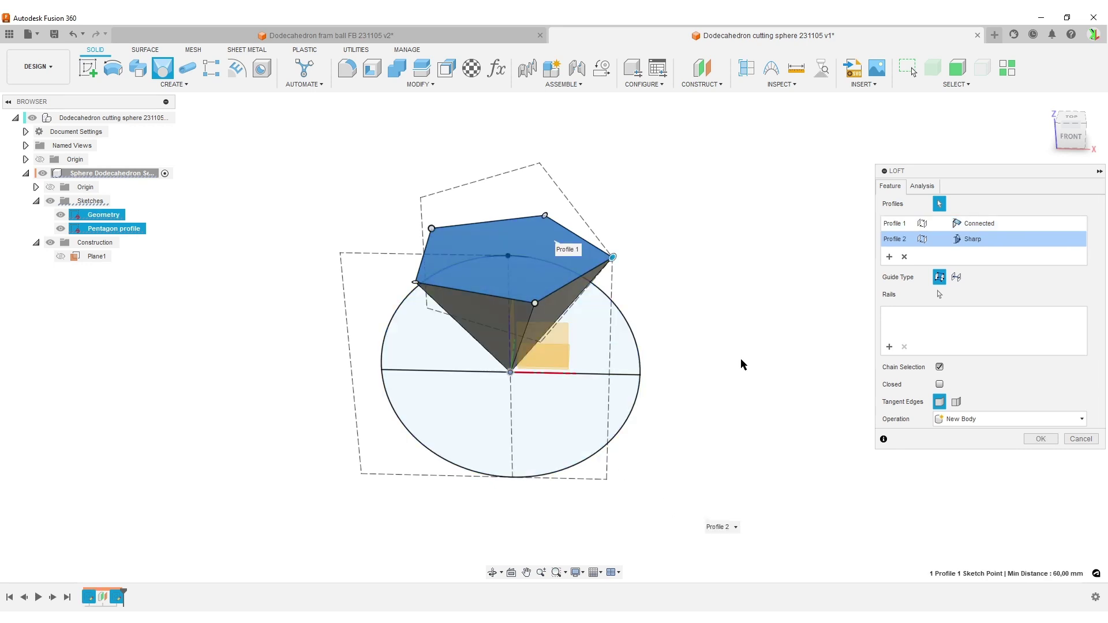
middle_click_drag(806, 401, 744, 373, "shift")
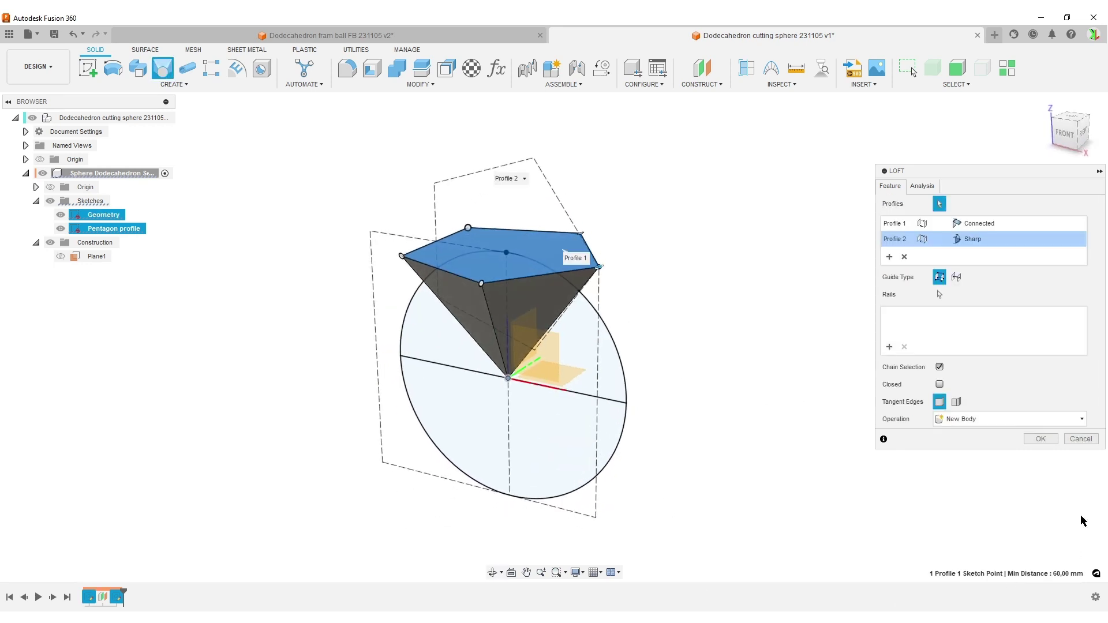
left_click(1042, 440)
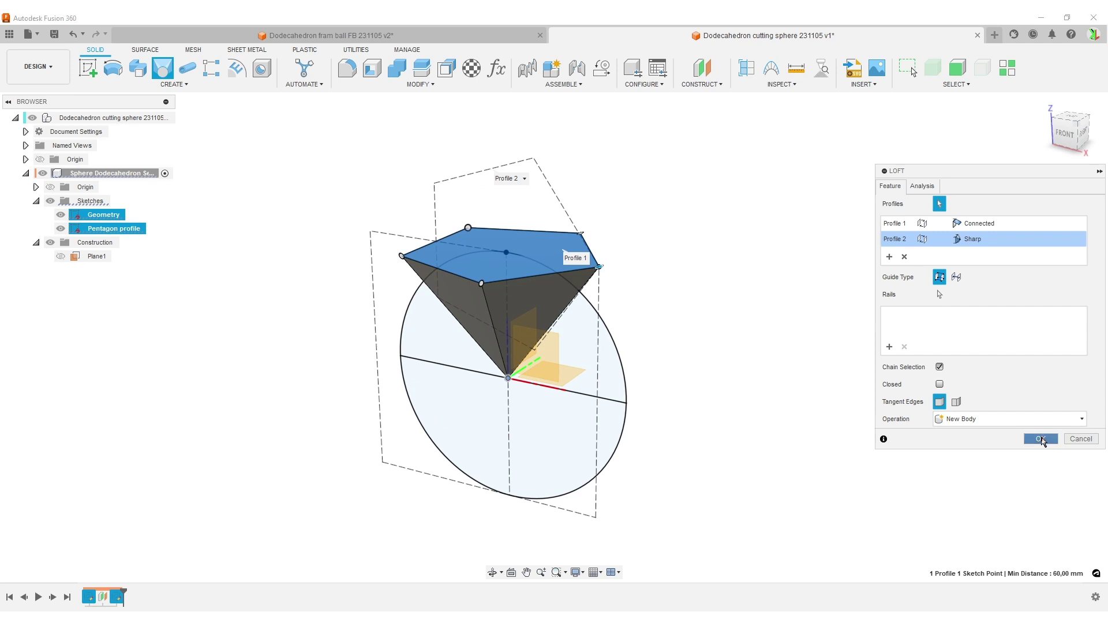
- Revolve the lower semicircle 360° about the circle's diameter line with the Intersect operation, and hide the component's sketches
middle_click_drag(788, 364, 754, 351)
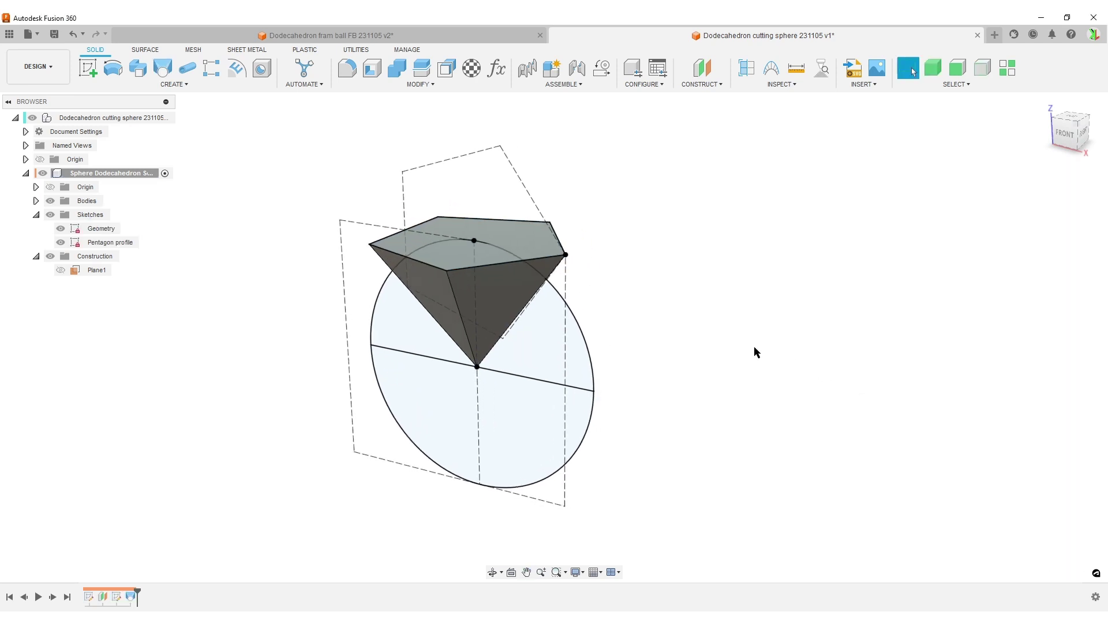
left_click(113, 68)
left_click(526, 426)
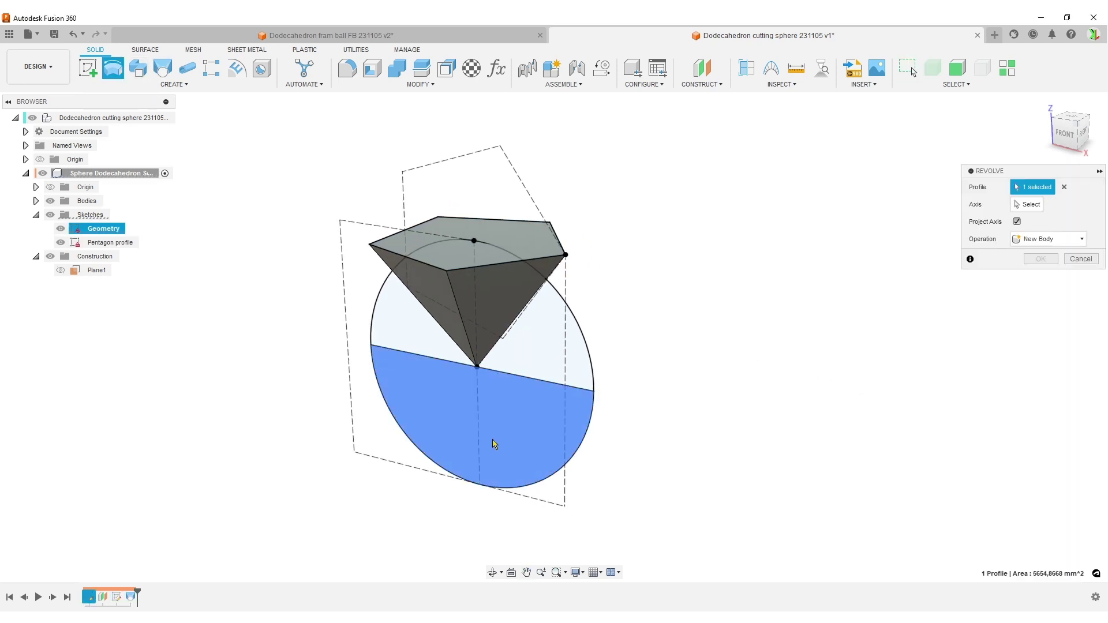
left_click(1027, 204)
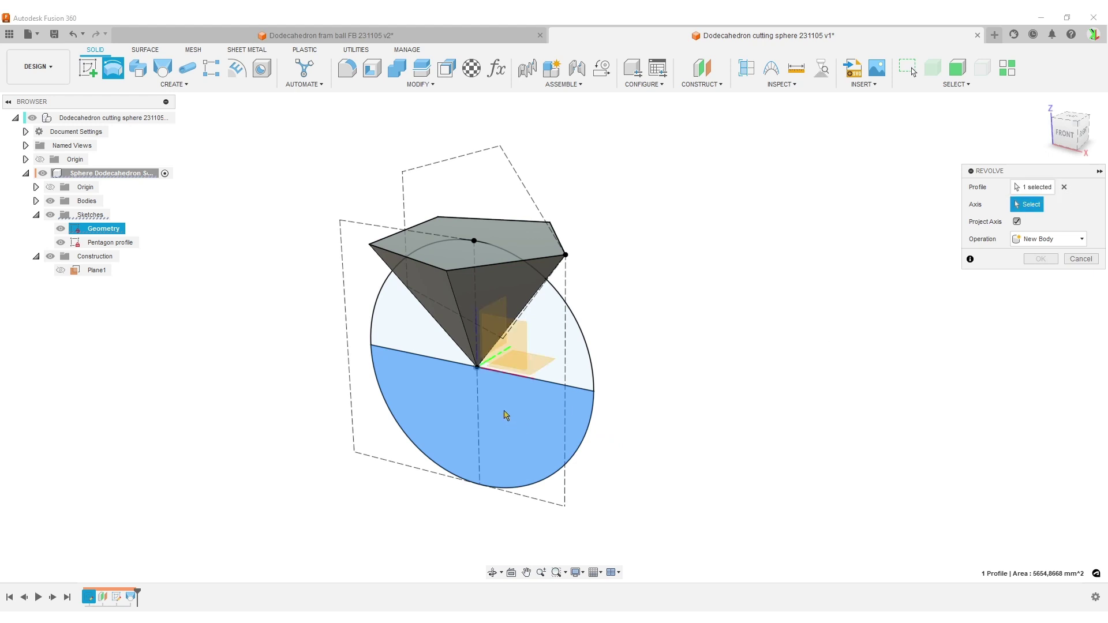
left_click(554, 383)
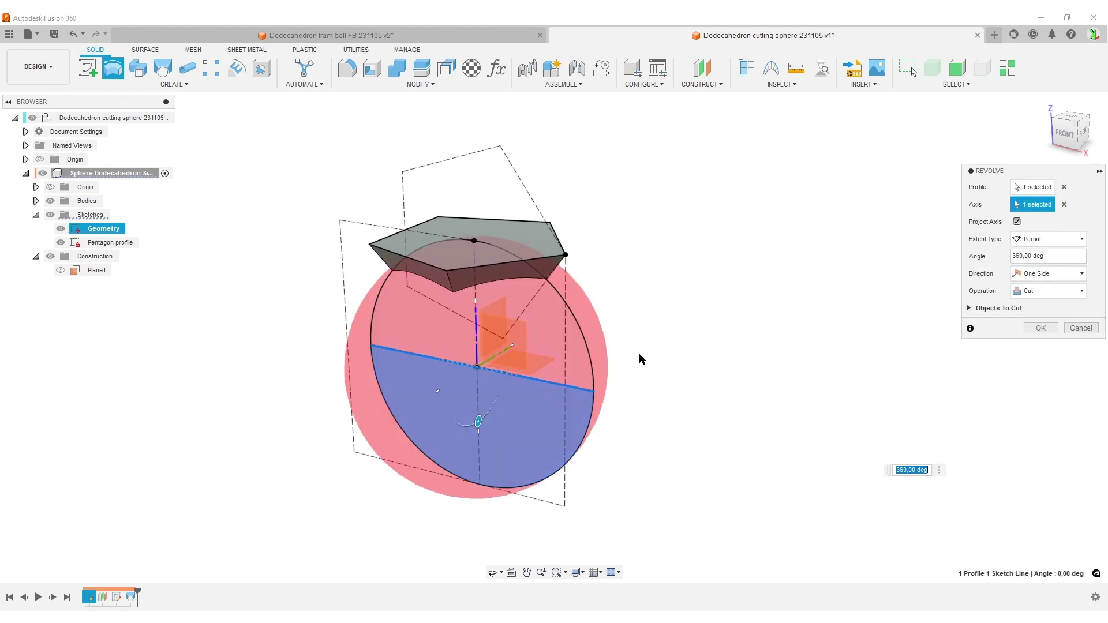
left_click(1082, 291)
left_click(1033, 329)
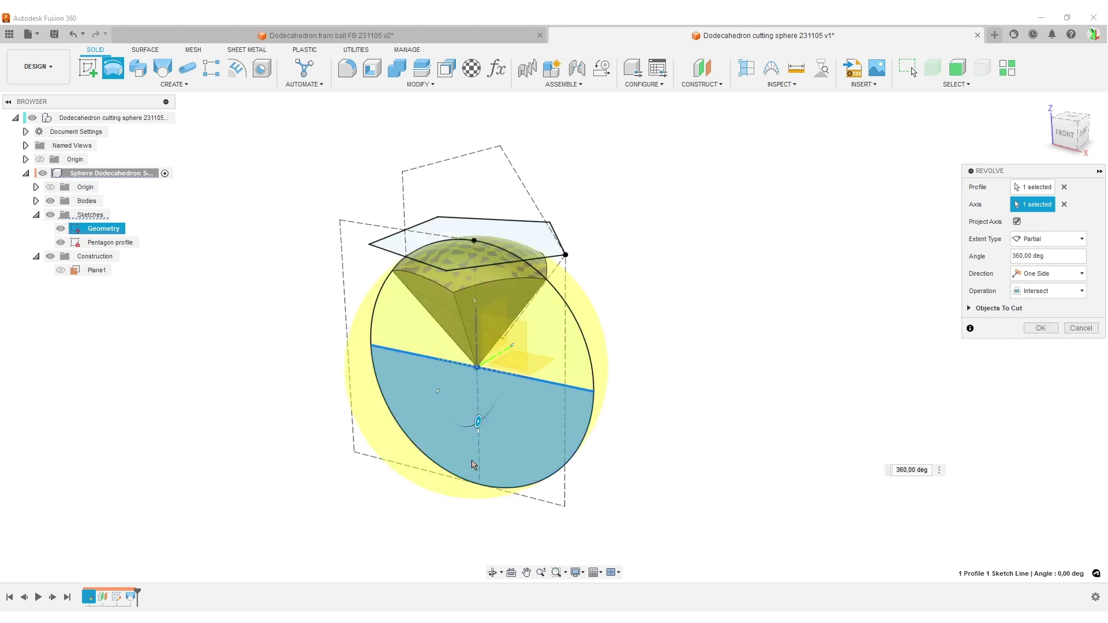
left_click(1052, 328)
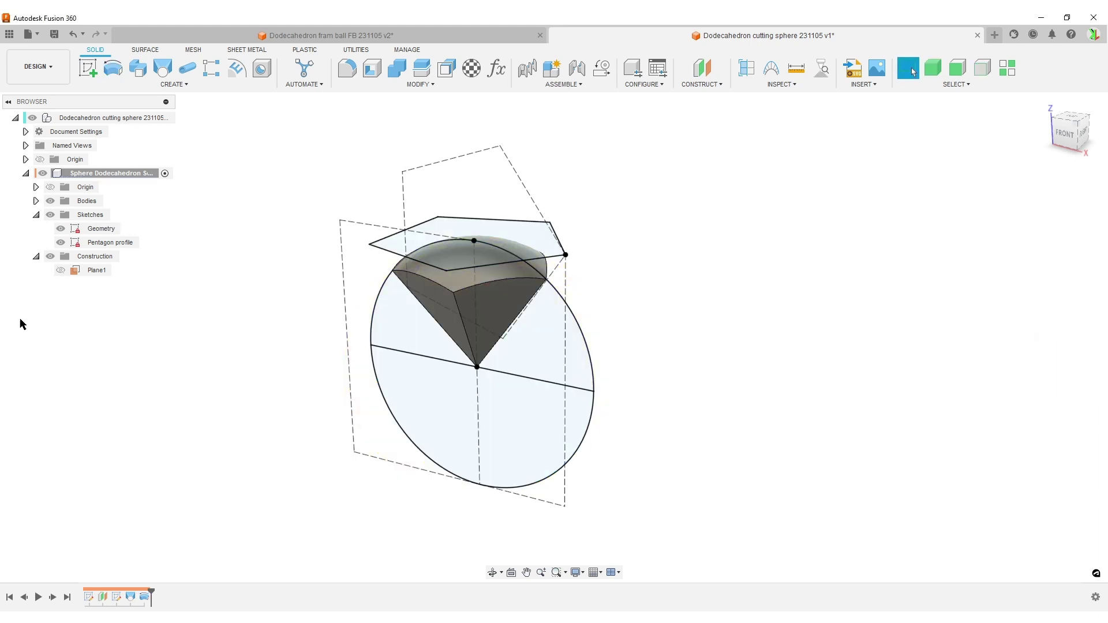
middle_click_drag(725, 338, 387, 318, "shift")
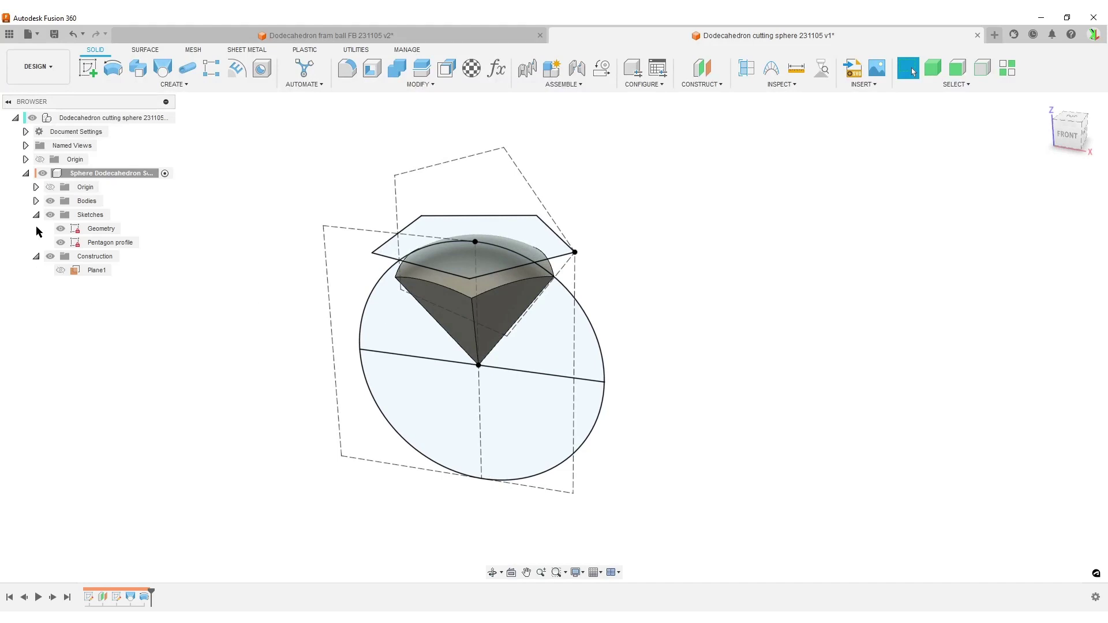
left_click(50, 215)
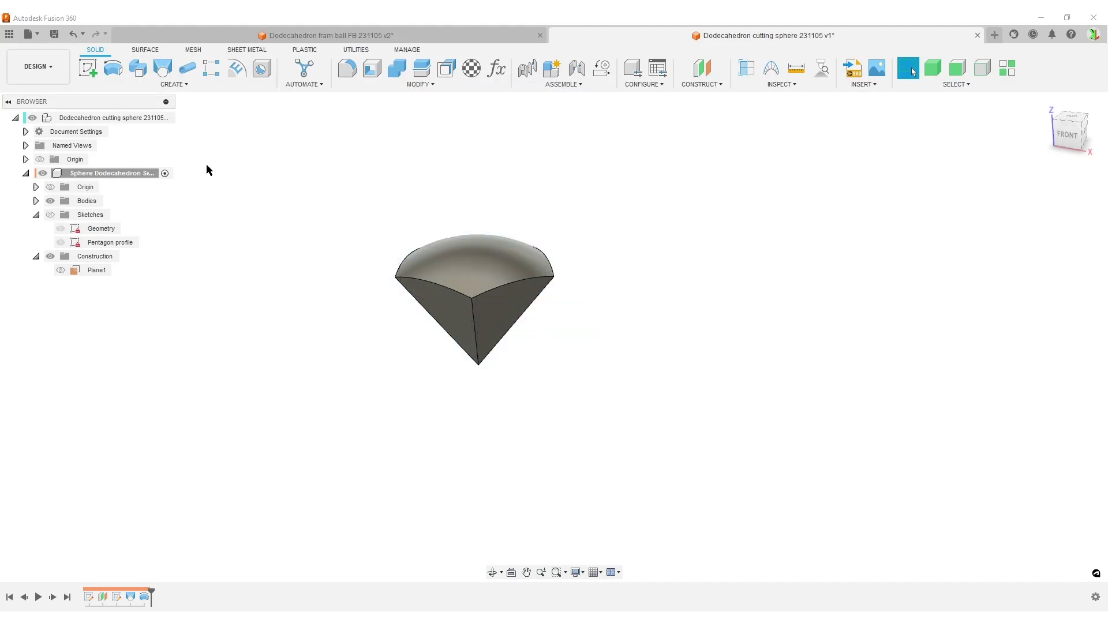
- Shell the pyramid-shaped body with a 2 mm inside thickness, removing its five flat side faces
left_click(372, 68)
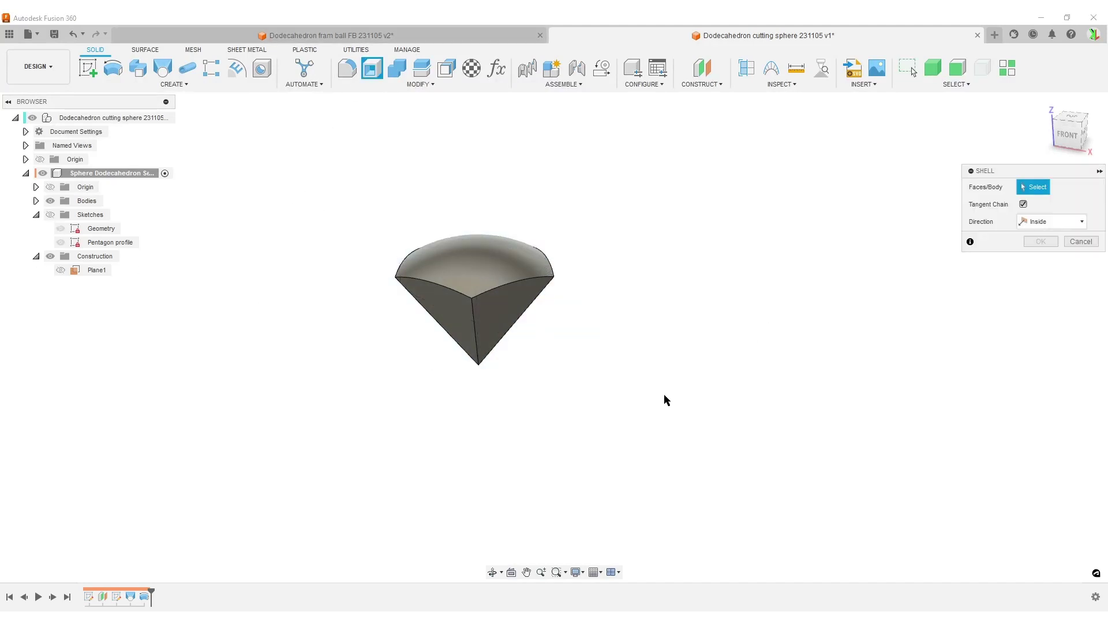
left_click(521, 316)
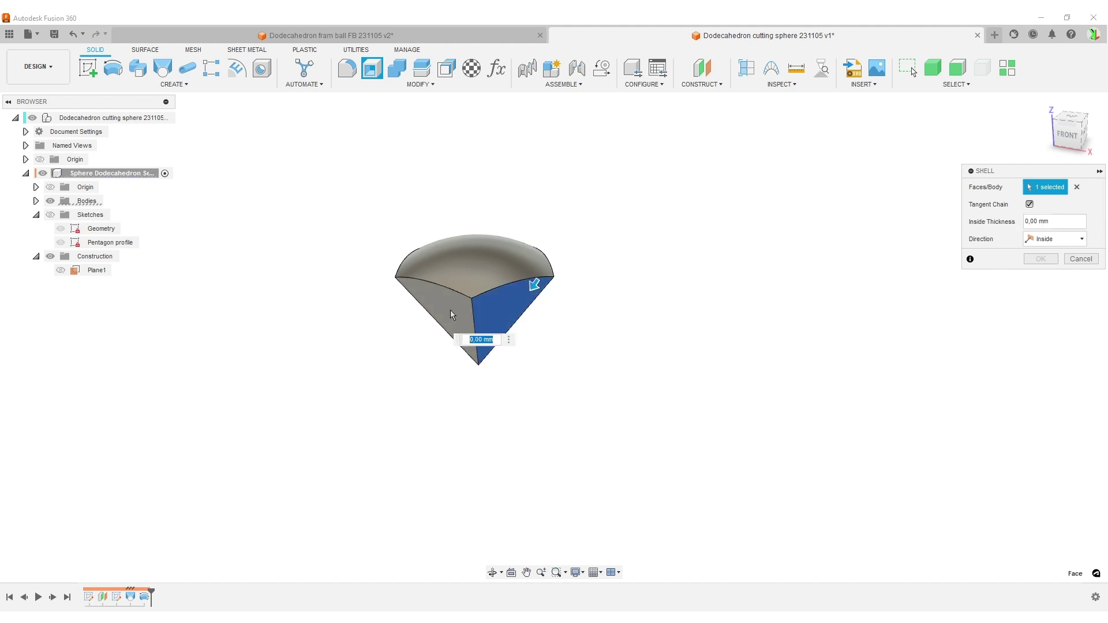
left_click(451, 319)
mouse_move(451, 319)
middle_mouse_down("shift")
mouse_move(450, 397)
mouse_move(461, 323)
middle_mouse_up("shift")
left_click(460, 274)
middle_click_drag(460, 274, 514, 358, "shift")
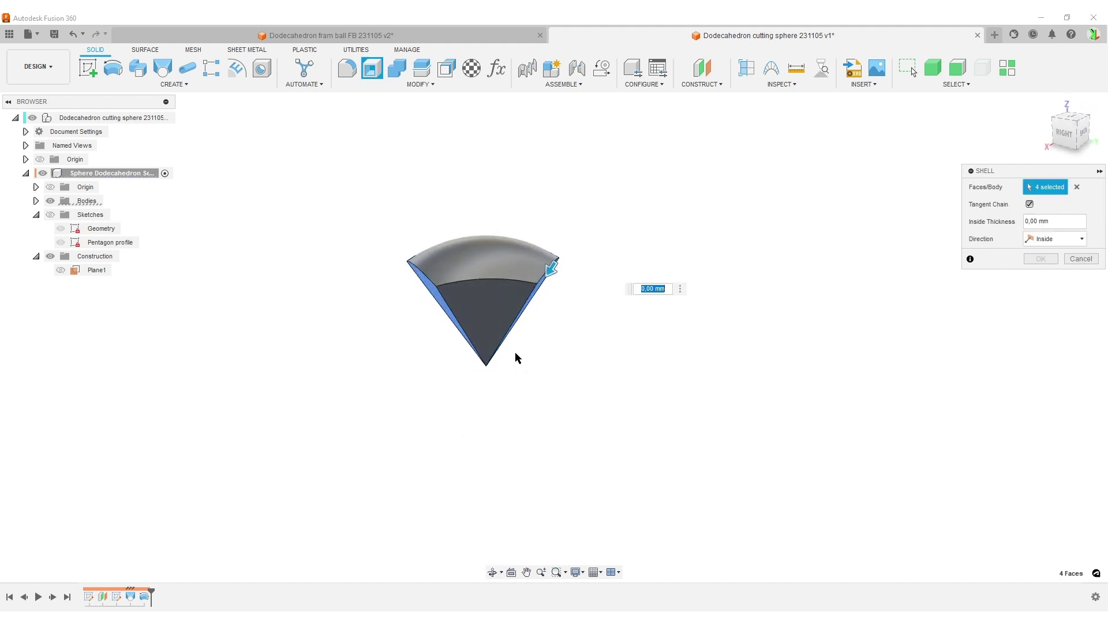
left_click(488, 327)
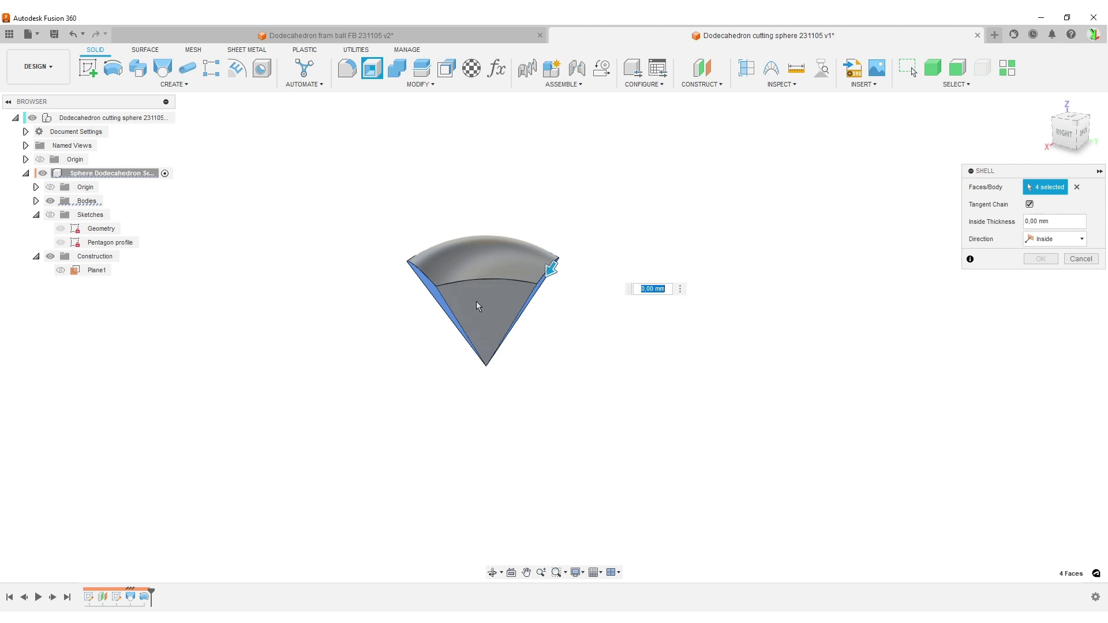
left_click(477, 302)
mouse_move(649, 398)
middle_mouse_down("shift")
mouse_move(685, 401)
mouse_move(705, 383)
mouse_move(664, 400)
middle_mouse_up("shift")
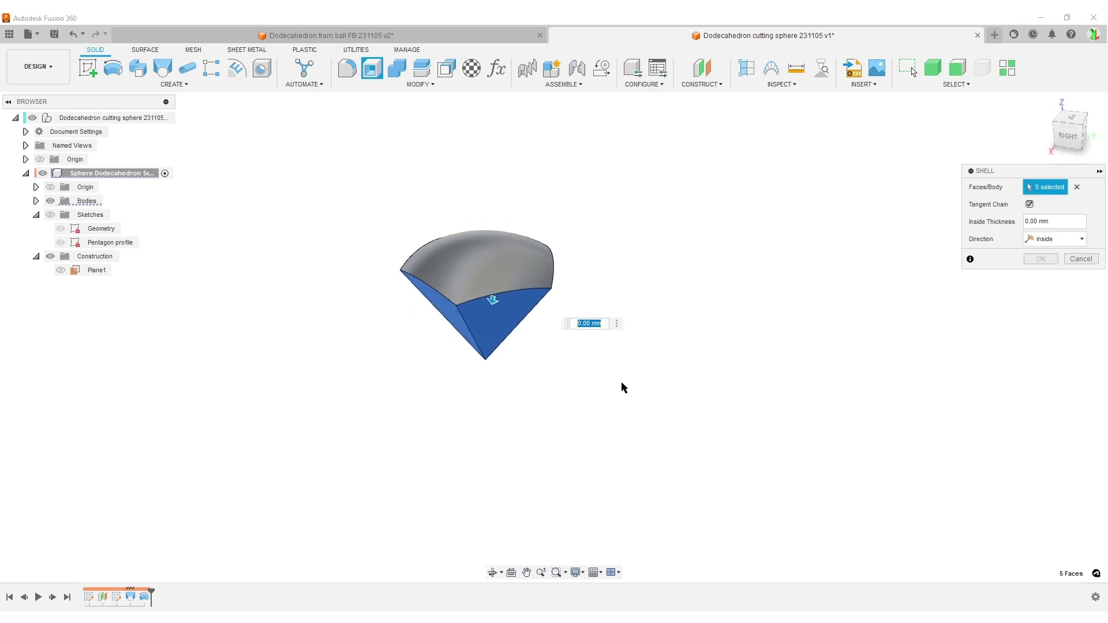
type("2")
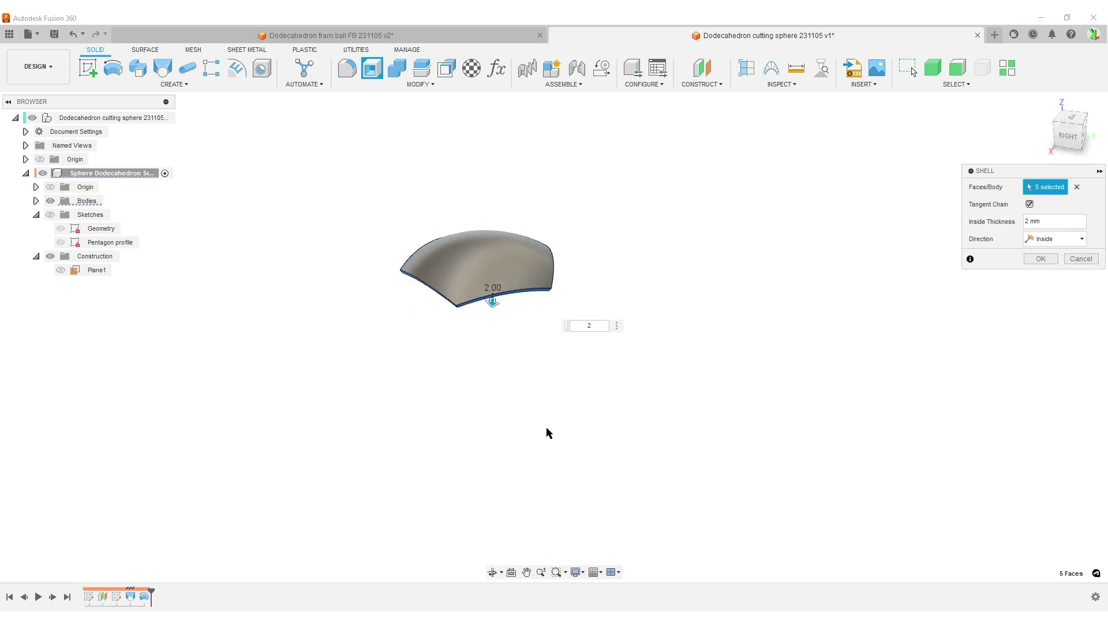
middle_click_drag(673, 447, 585, 341, "shift")
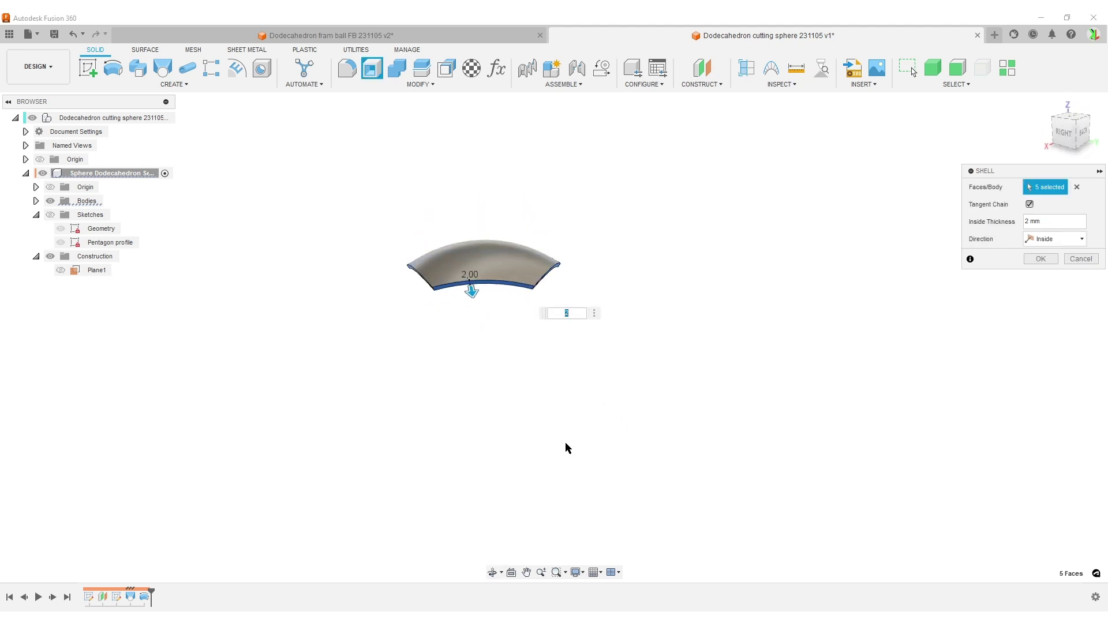
left_click(1040, 258)
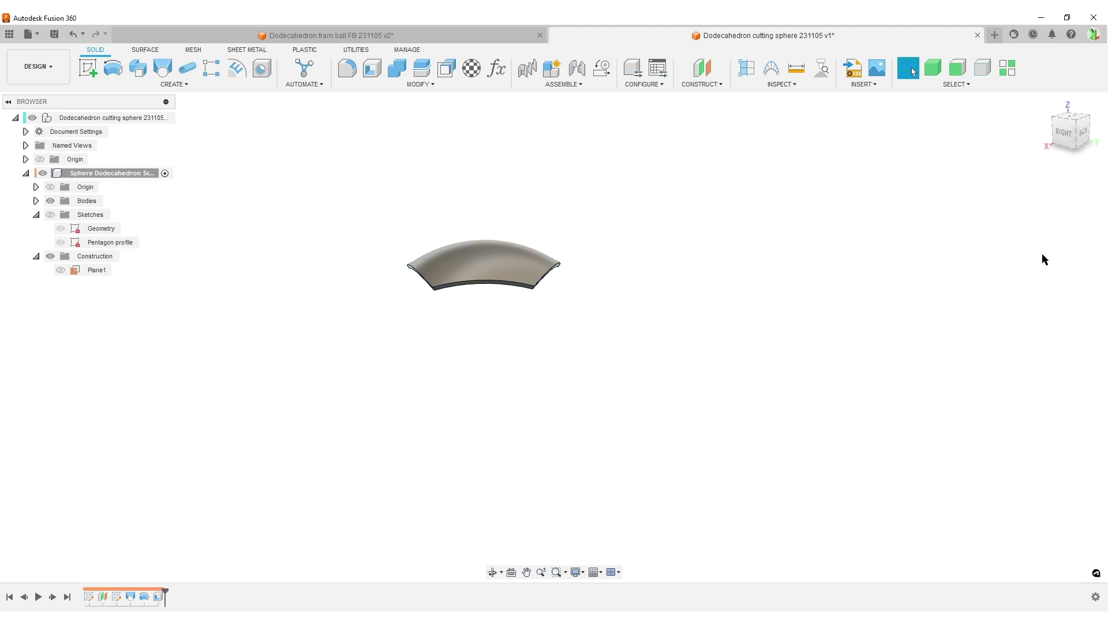
- Activate the top-level component of the design
left_click(165, 117)
middle_click_drag(671, 289, 727, 363, "shift")
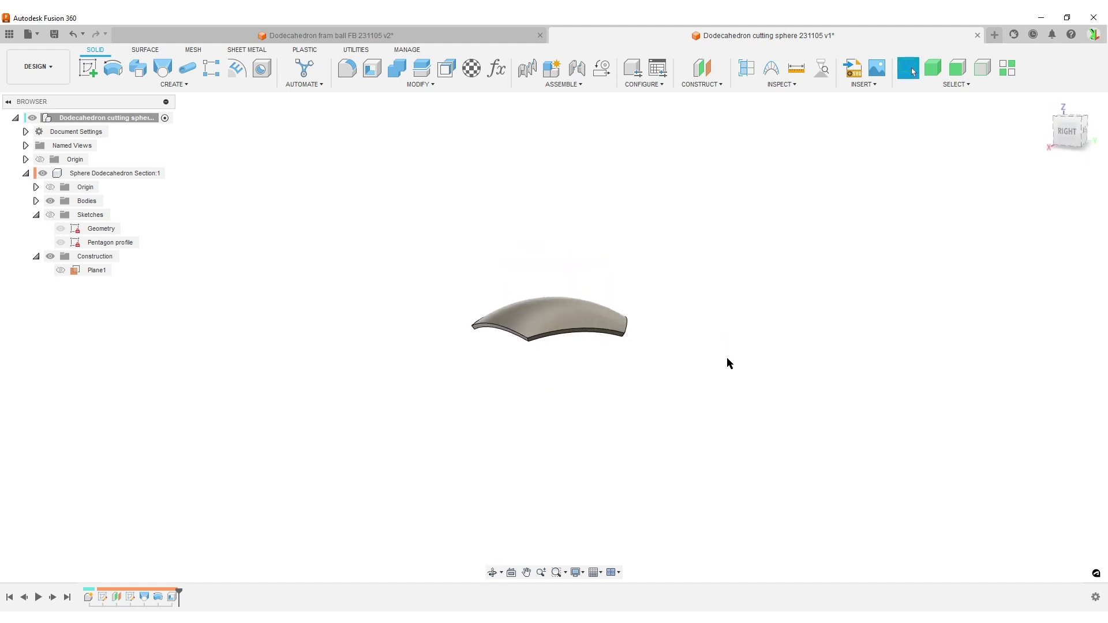
left_click(411, 85)
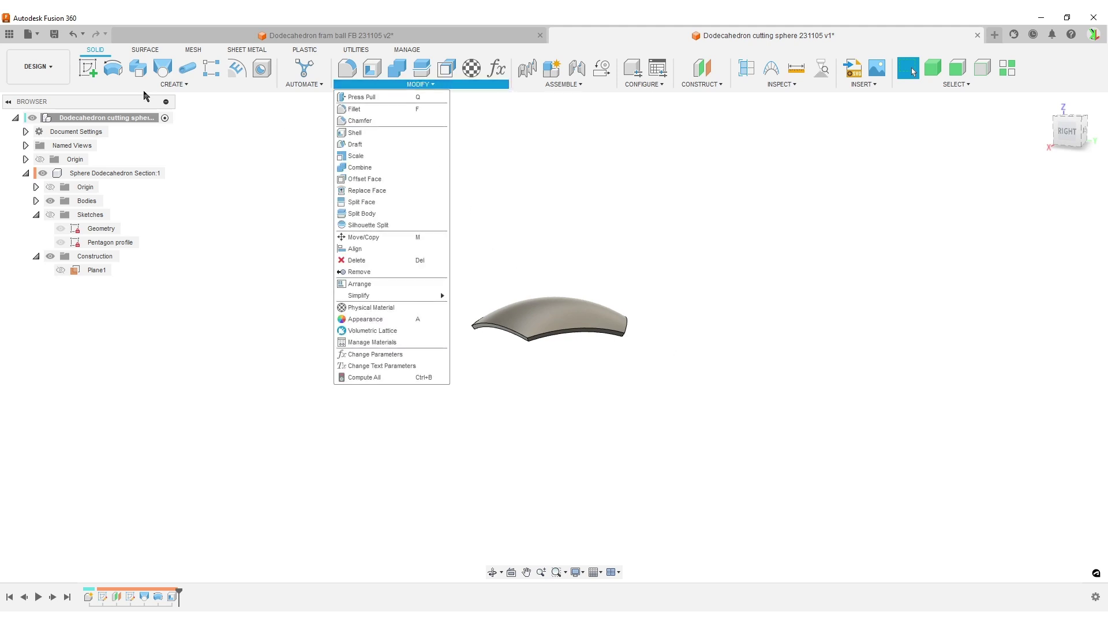
left_click(162, 85)
left_click(809, 316)
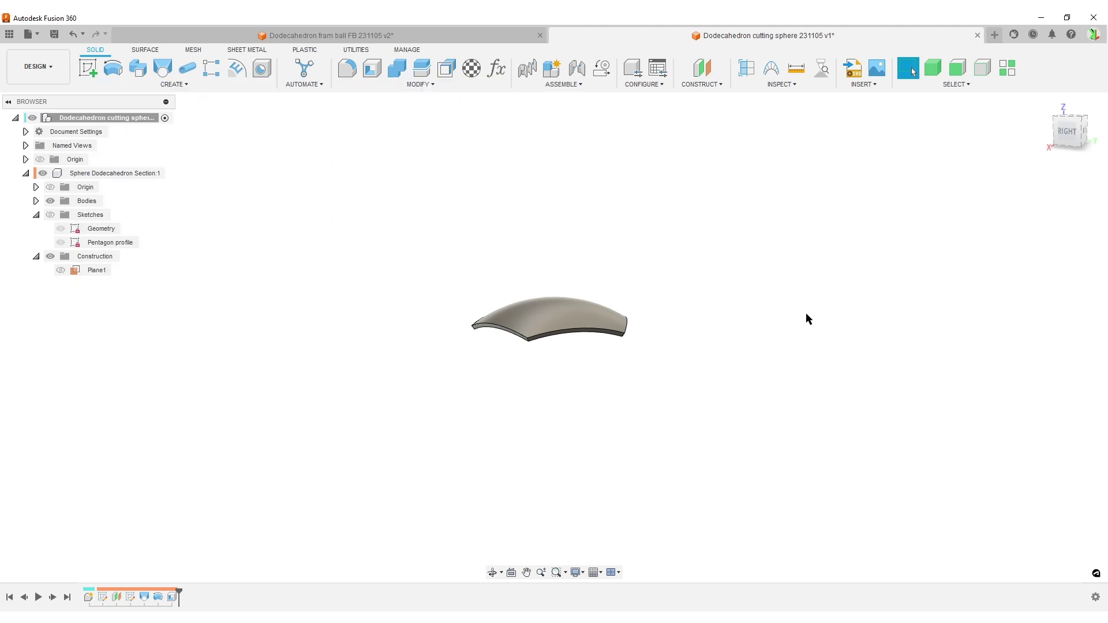
- Start a circular pattern with object type Components and choose the Sphere Dodecahedron Section as the object to pattern
key("s")
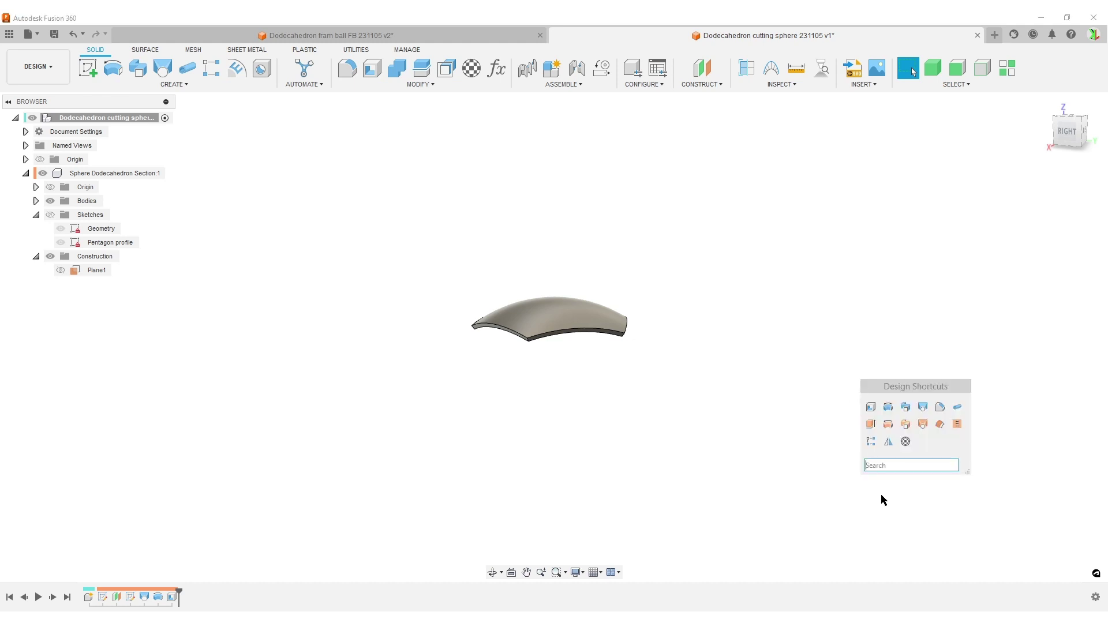
type("ci")
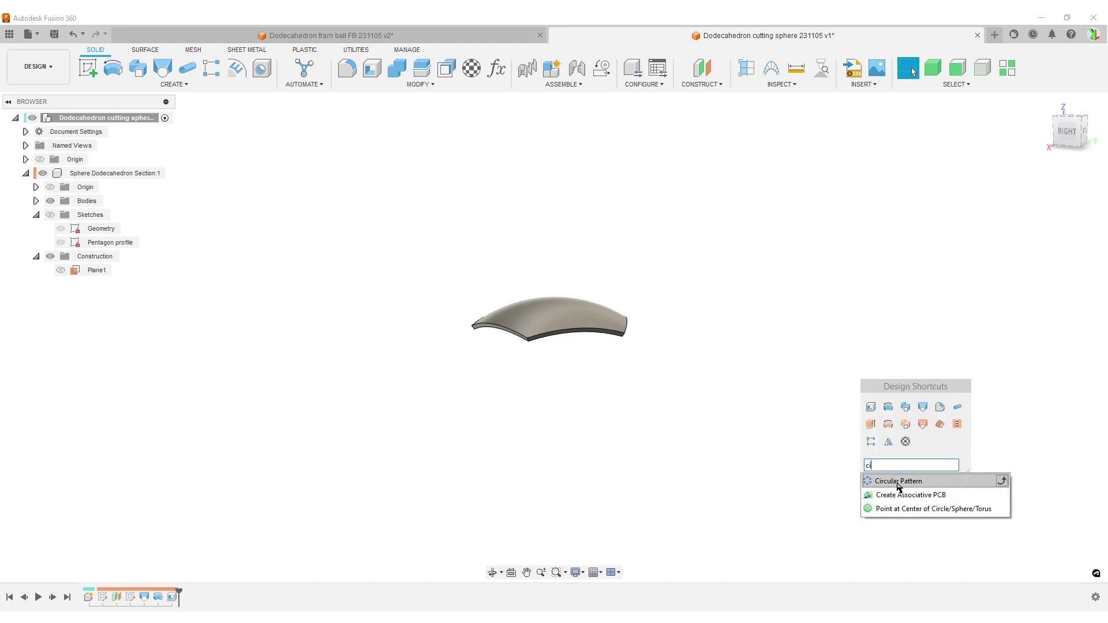
left_click(899, 480)
left_click(1047, 204)
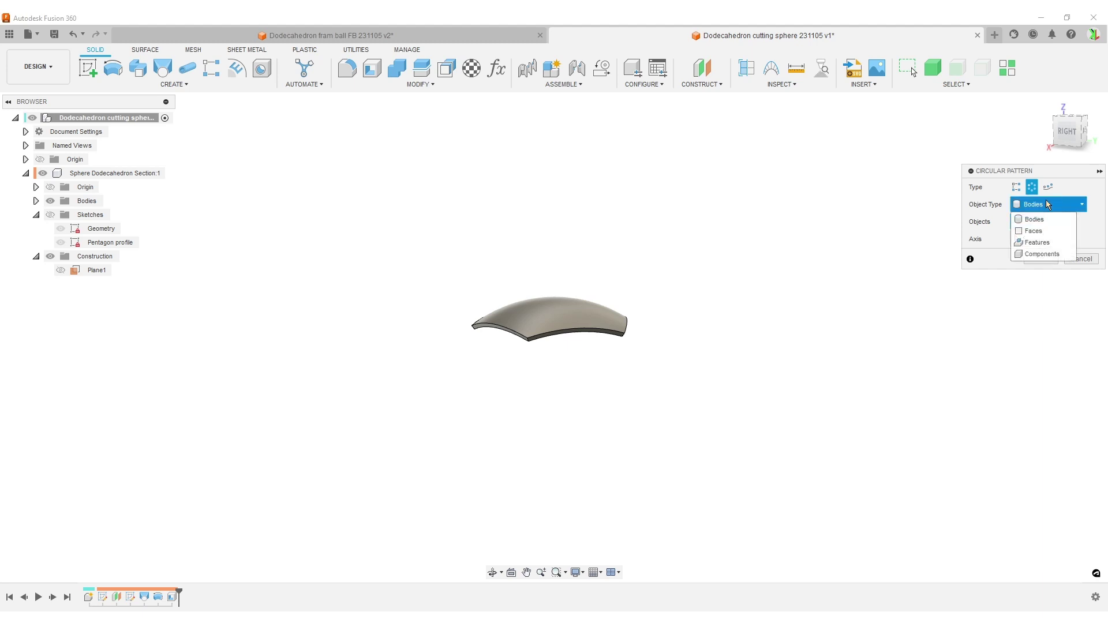
left_click(1041, 254)
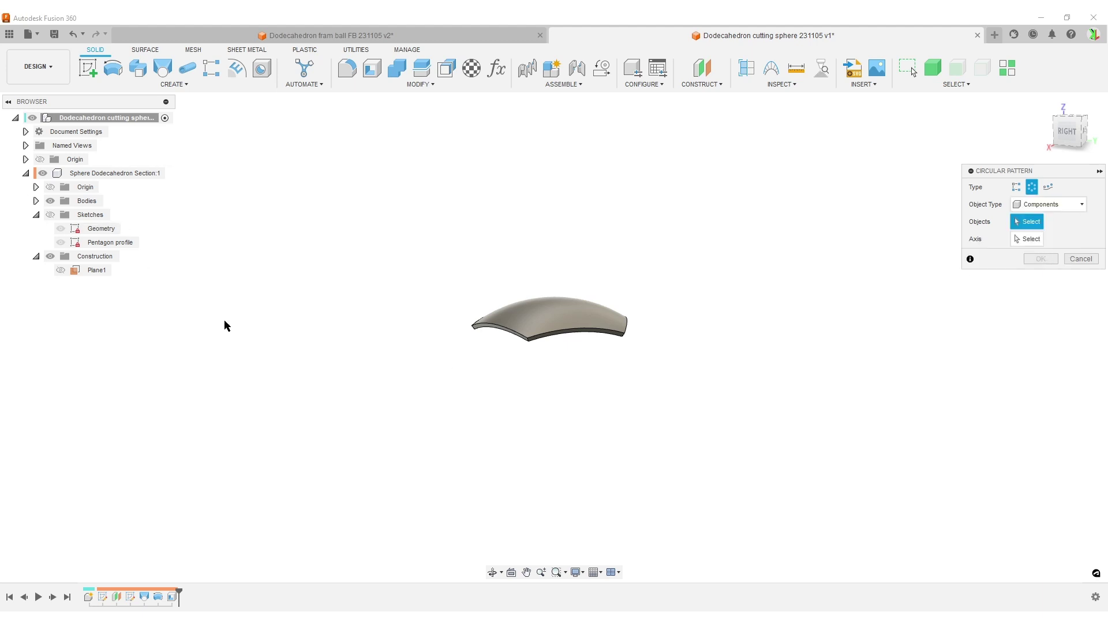
middle_click_drag(716, 409, 650, 369)
left_click(506, 271)
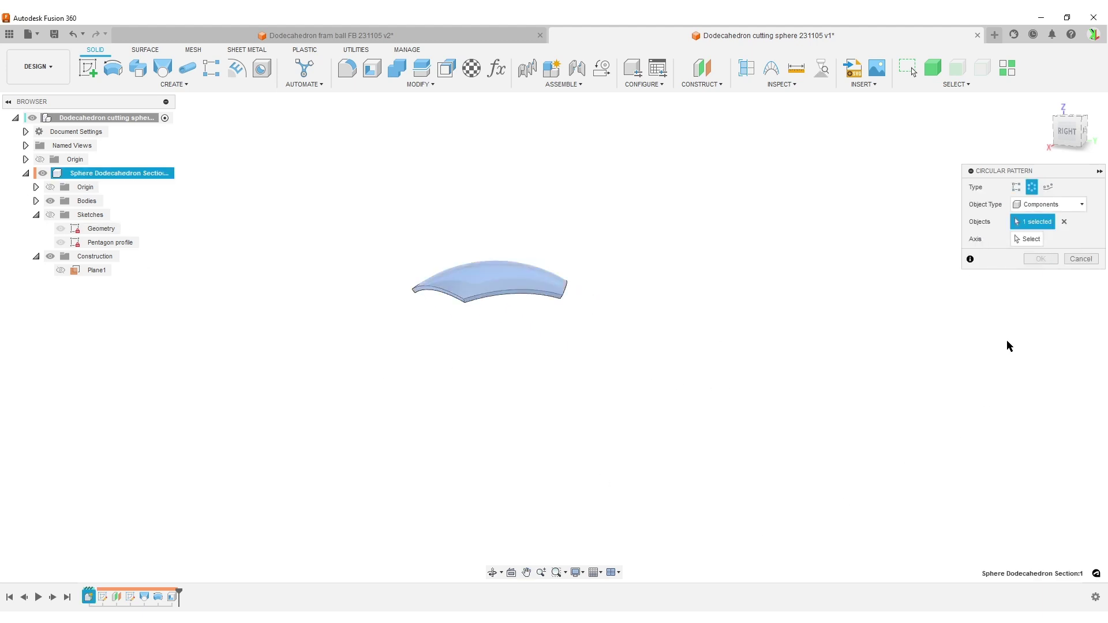
- Pattern the section fully about its short corner edge with quantity 3, suppressing the instance beside the front one
left_click(1027, 239)
scroll(555, 319, "up", 2)
scroll(554, 314, "up", 3)
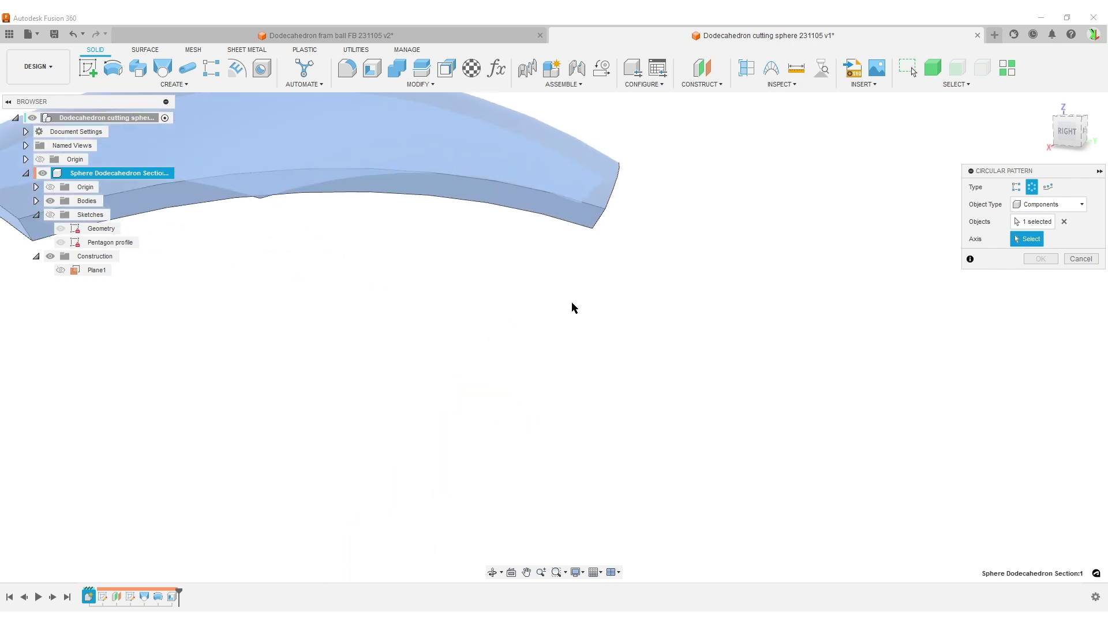
left_click(599, 224)
scroll(750, 404, "down", 4)
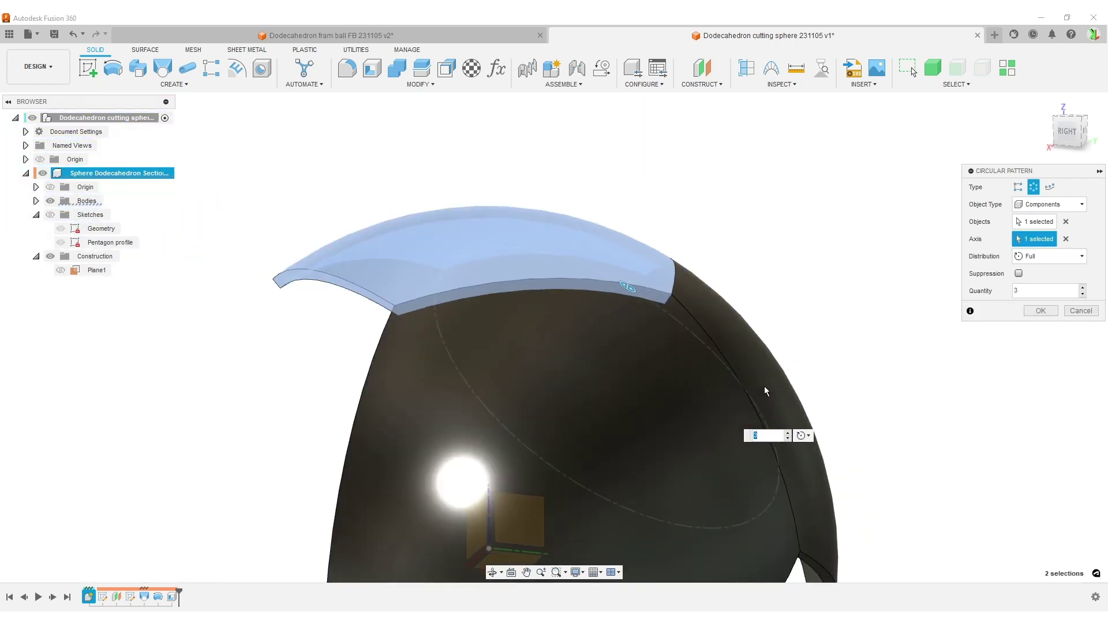
scroll(841, 338, "down", 2)
scroll(870, 440, "down", 3)
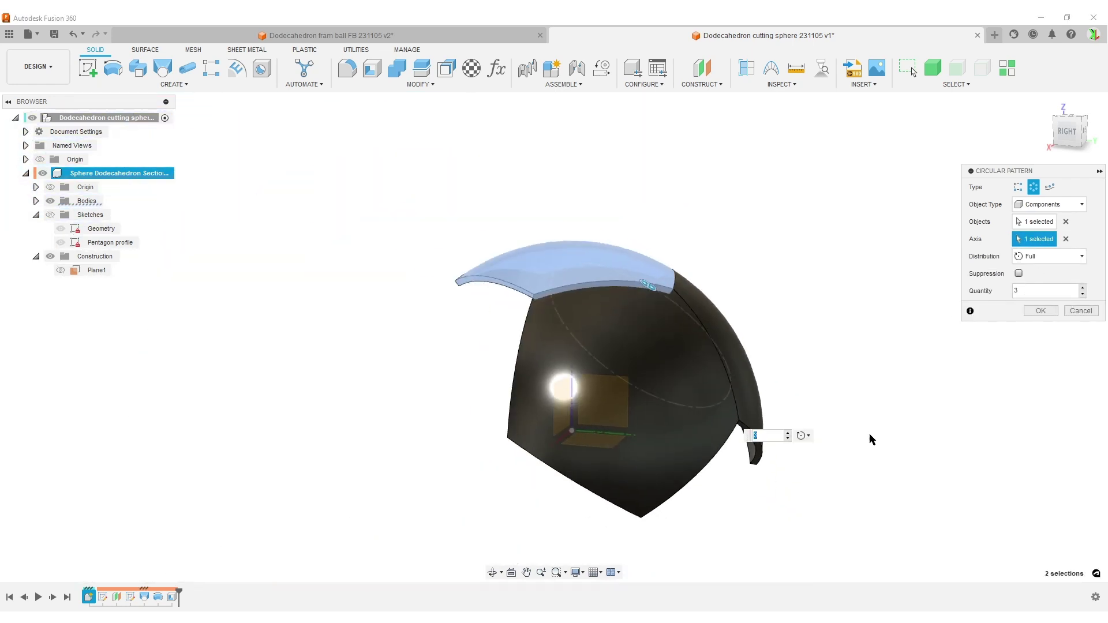
middle_click_drag(870, 440, 935, 492, "shift")
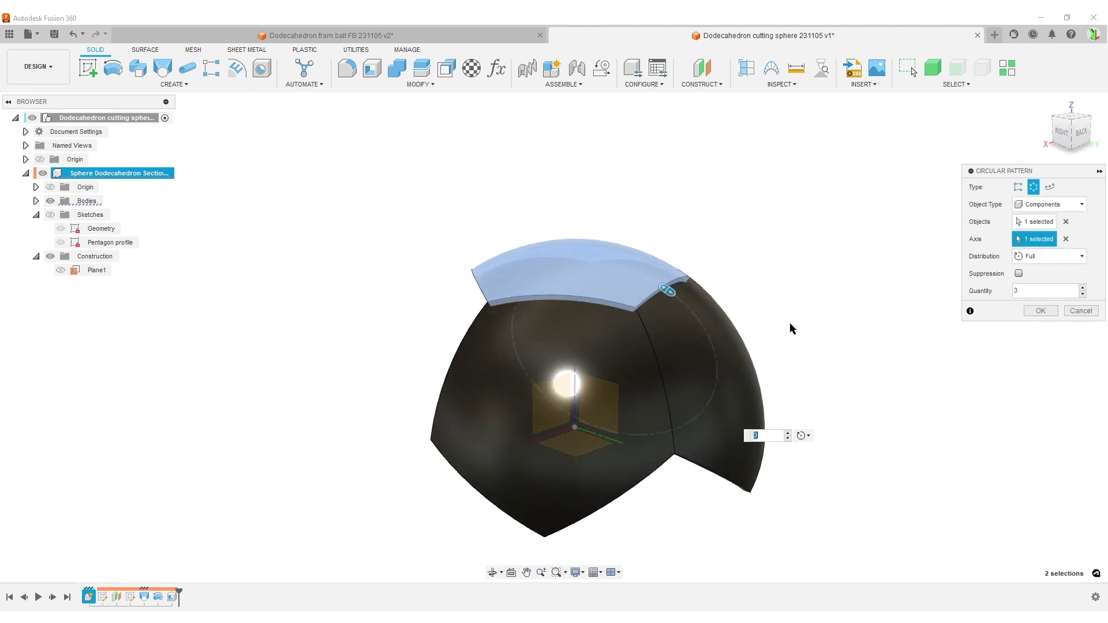
left_click(1019, 274)
left_click(721, 370)
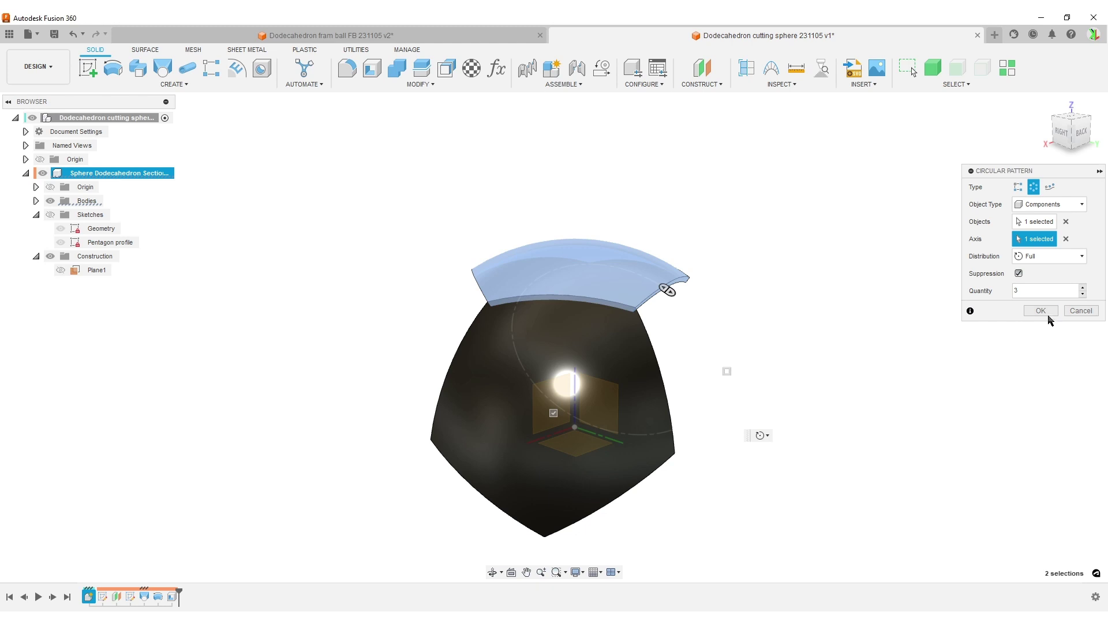
left_click(1041, 311)
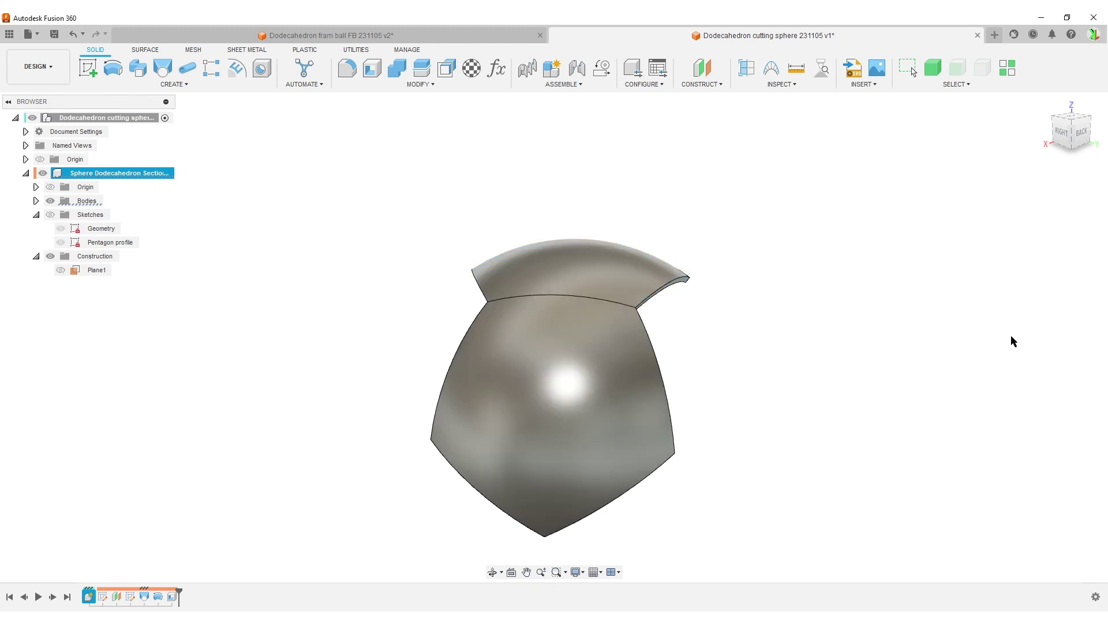
- Circular-pattern the second section component fully around the vertical Z axis with a quantity of 5
right_click(858, 388)
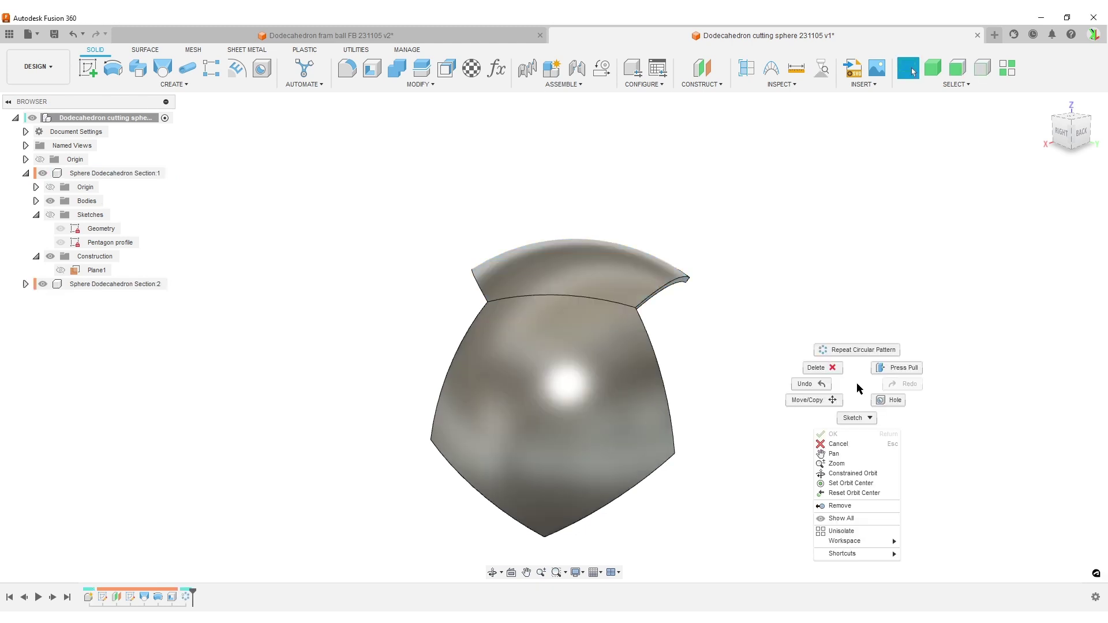
left_click(852, 351)
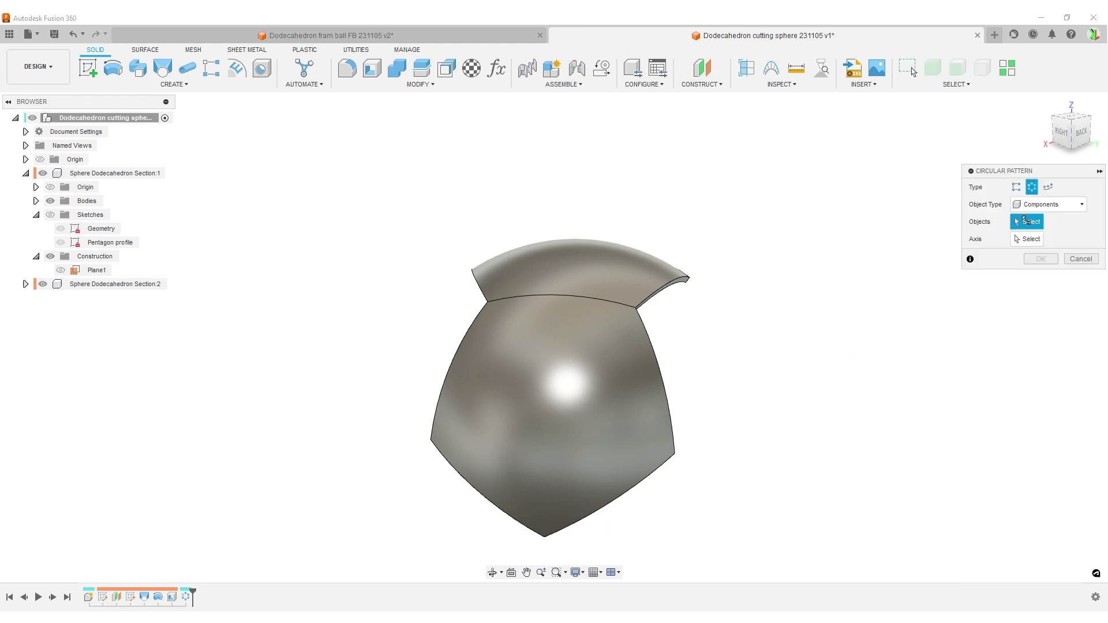
left_click(596, 391)
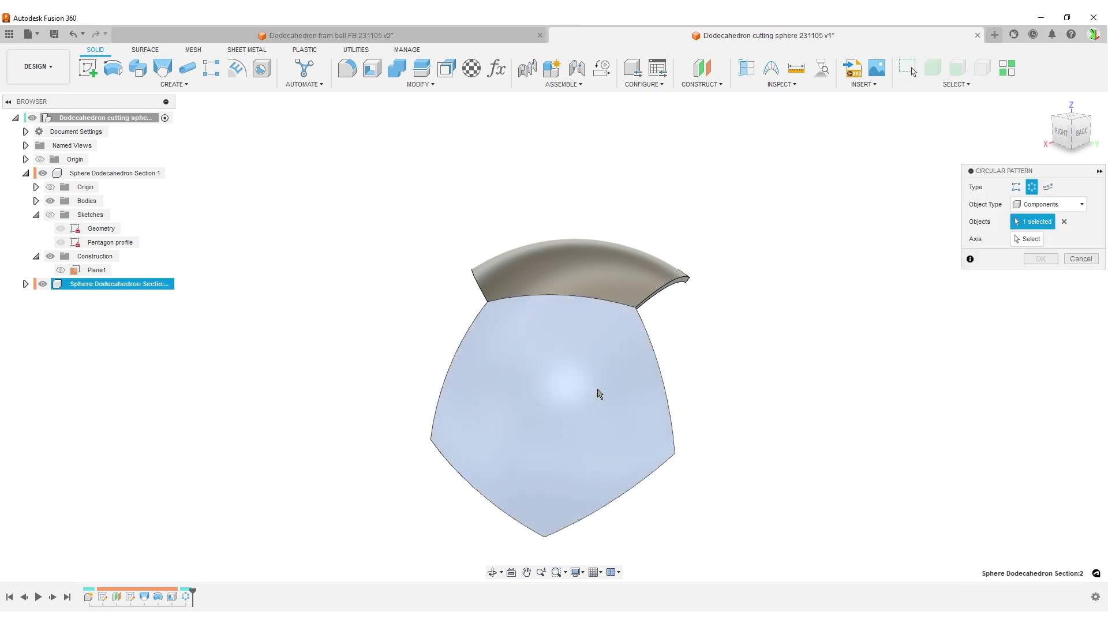
left_click(1029, 240)
middle_click_drag(304, 426, 433, 462, "shift")
left_click(469, 438)
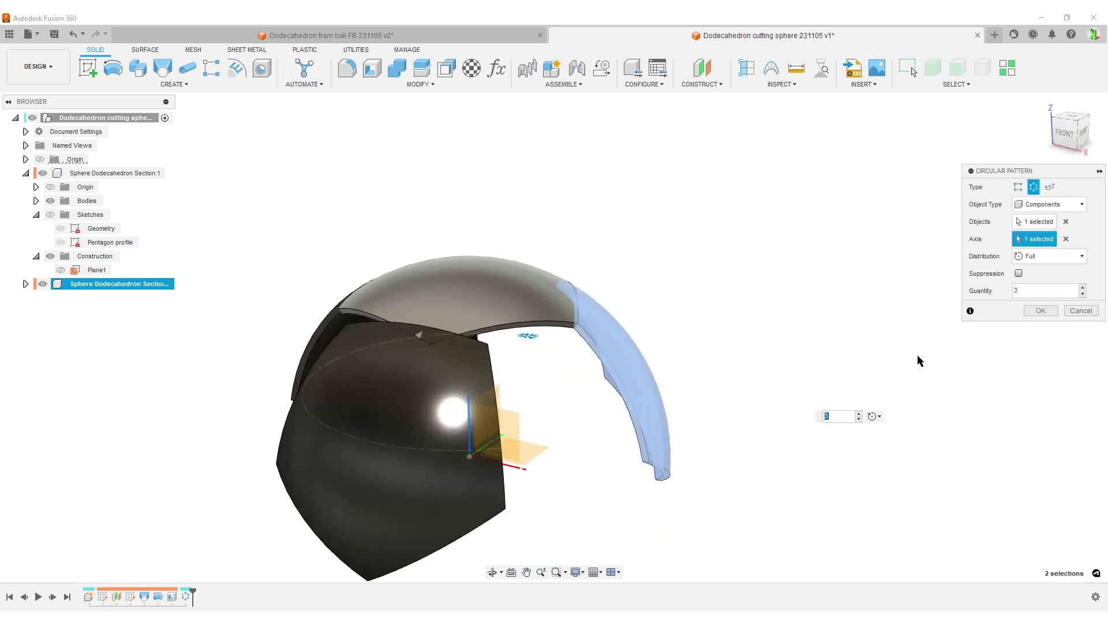
type("5")
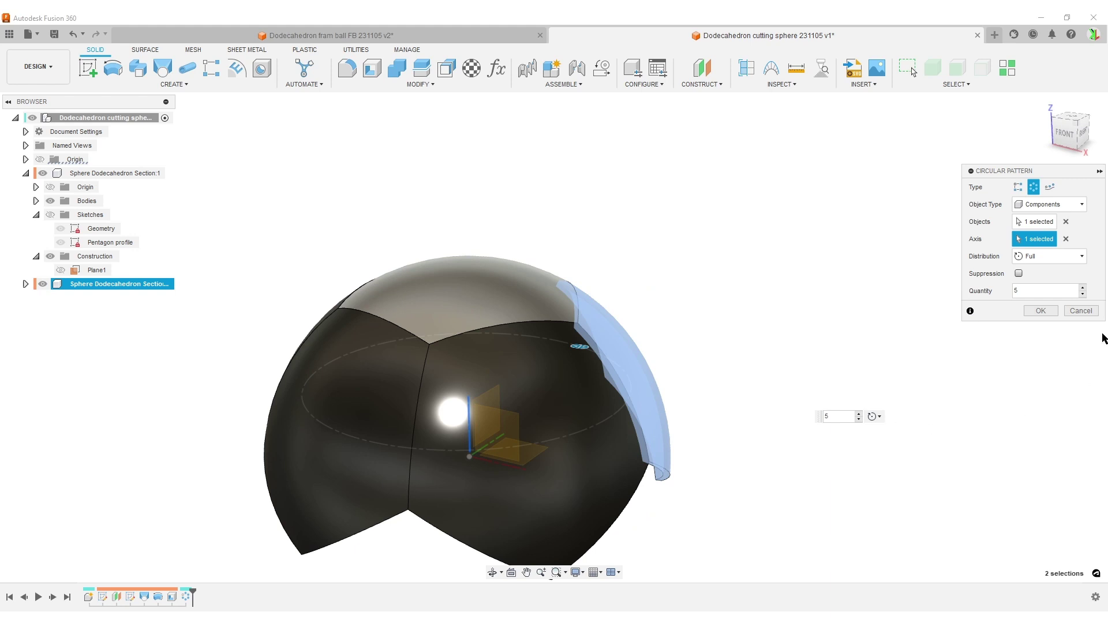
left_click(1040, 310)
- Circular-pattern all six section components fully around the Y axis with a quantity of 2 to close the sphere
middle_click_drag(900, 317, 893, 396, "shift")
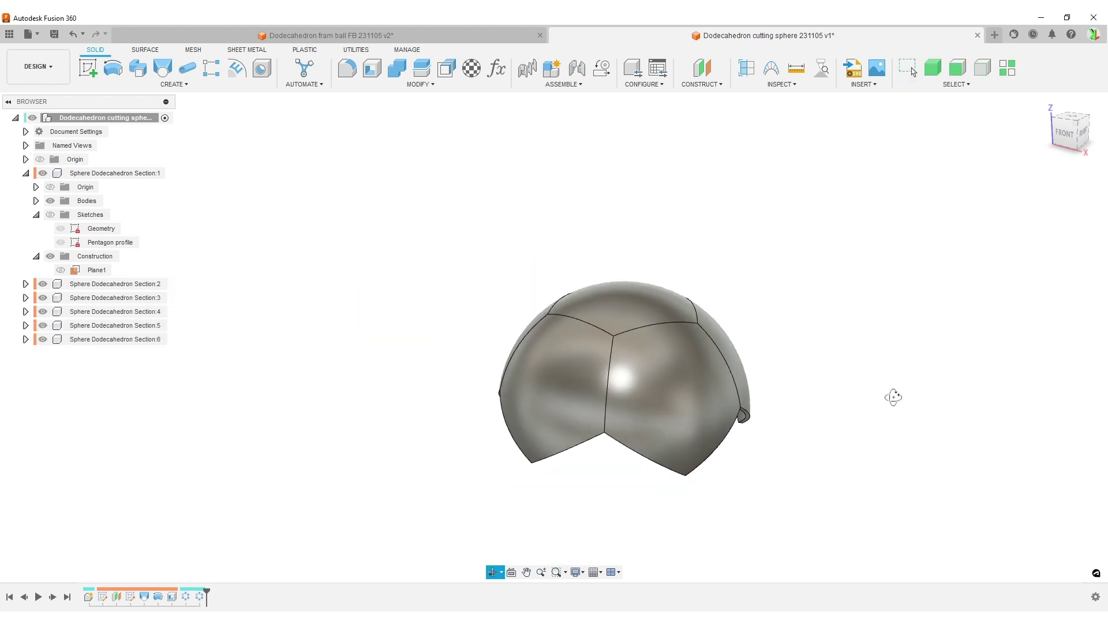
left_click_drag(893, 397, 829, 393)
key("Escape")
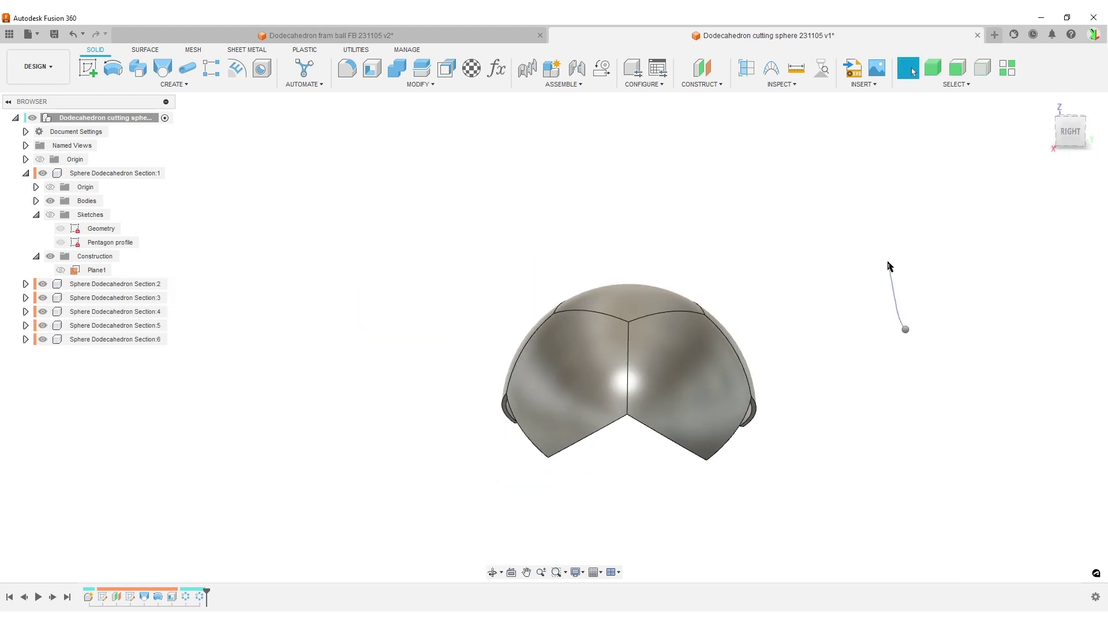
key("Return")
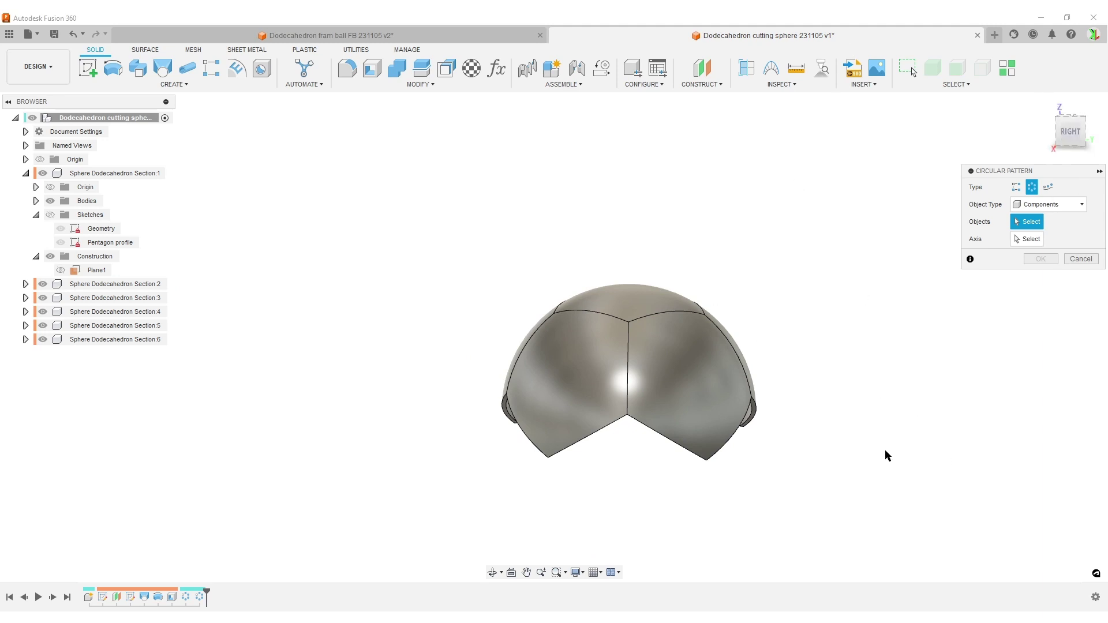
middle_click_drag(902, 454, 835, 423)
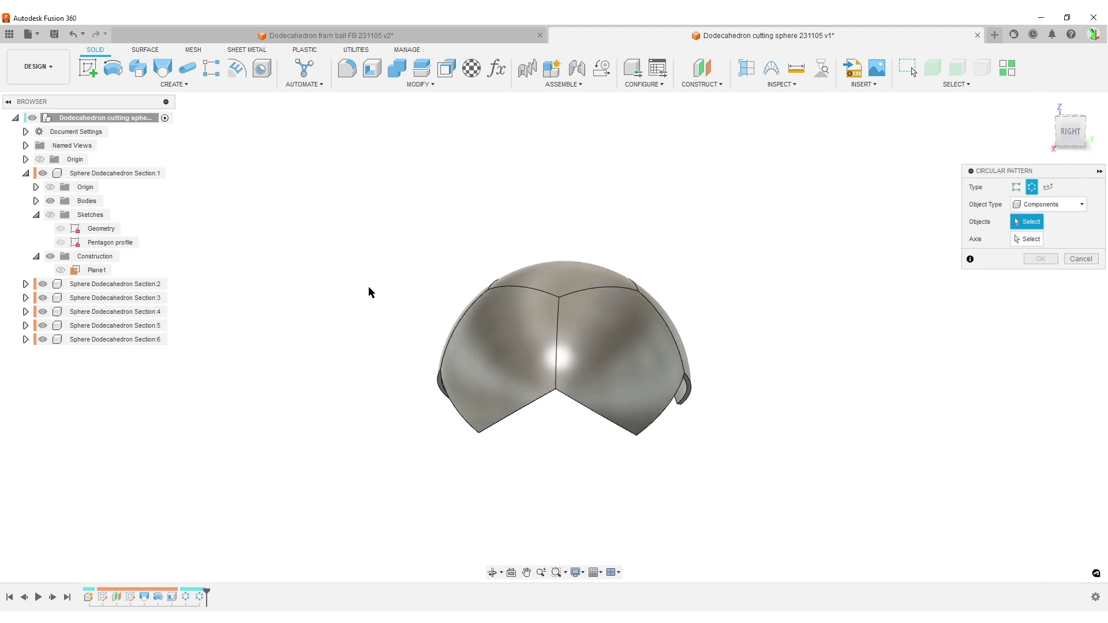
left_click_drag(302, 237, 770, 470)
middle_click_drag(870, 442, 906, 398, "shift")
left_click(1029, 239)
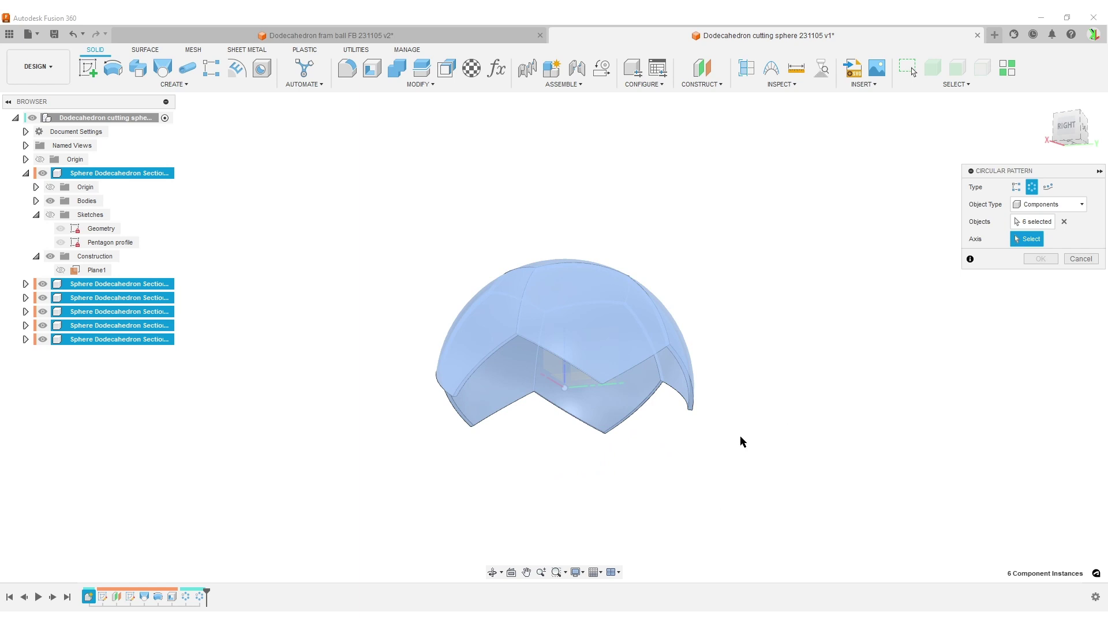
middle_click_drag(739, 440, 732, 388, "shift")
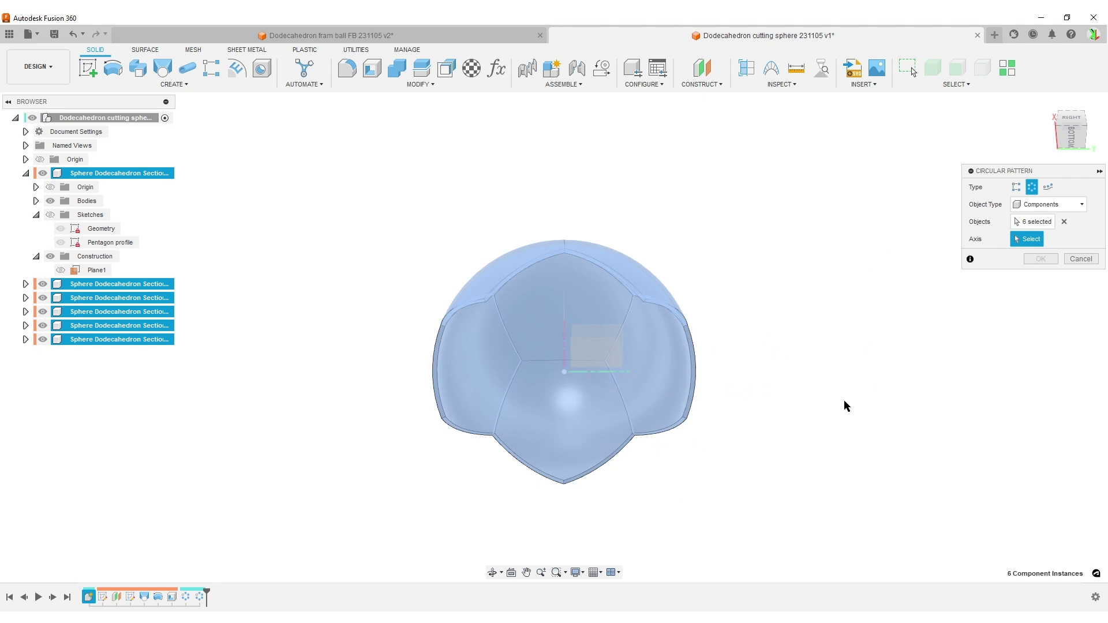
left_click(595, 372)
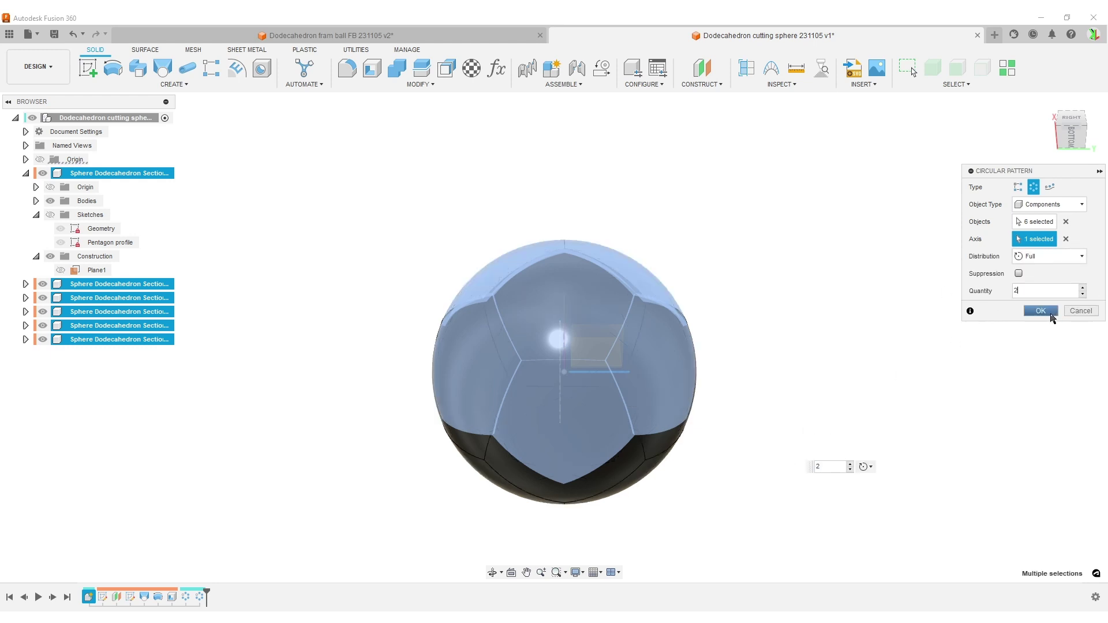
left_click(1050, 315)
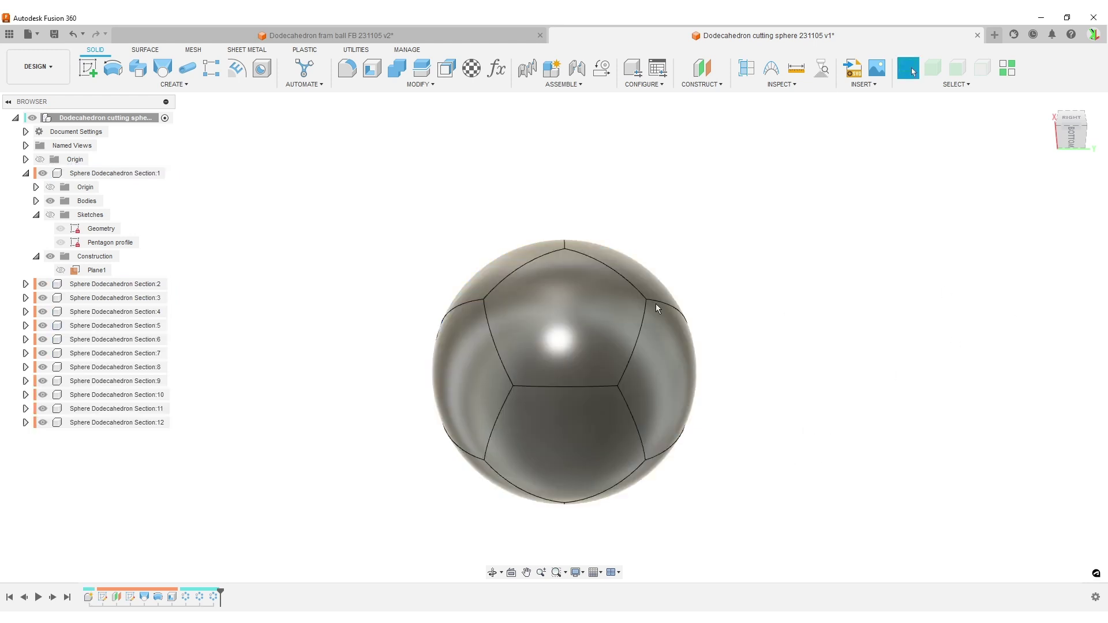
- Collapse the first section component's contents in the browser tree and examine the sphere from several sides
left_click(26, 173)
middle_click_drag(762, 302, 838, 397, "shift")
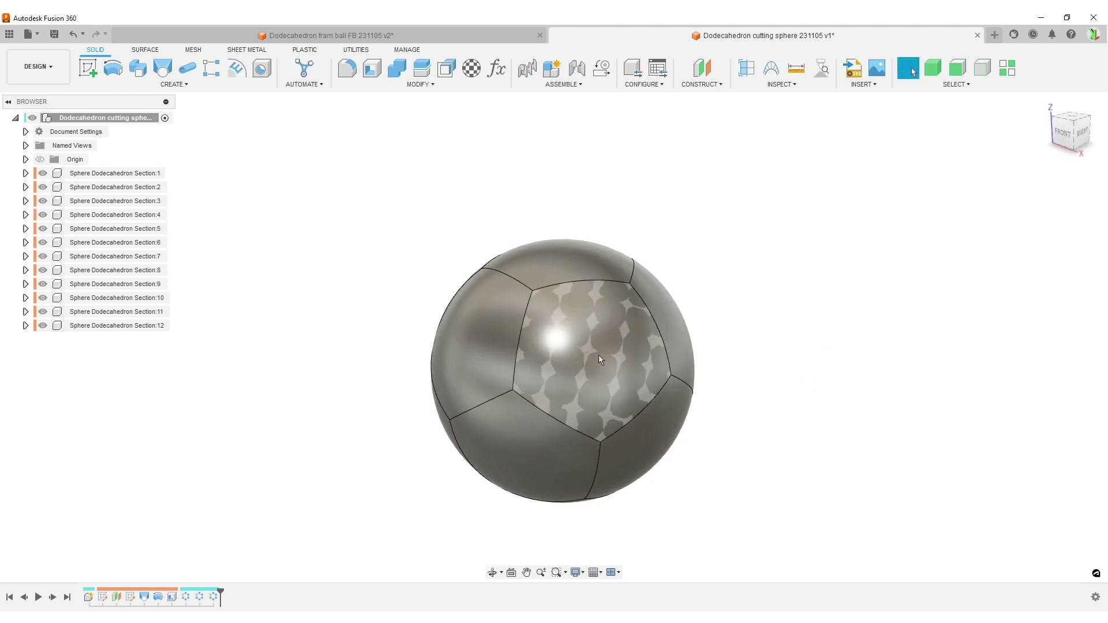
middle_click_drag(598, 355, 807, 345, "shift")
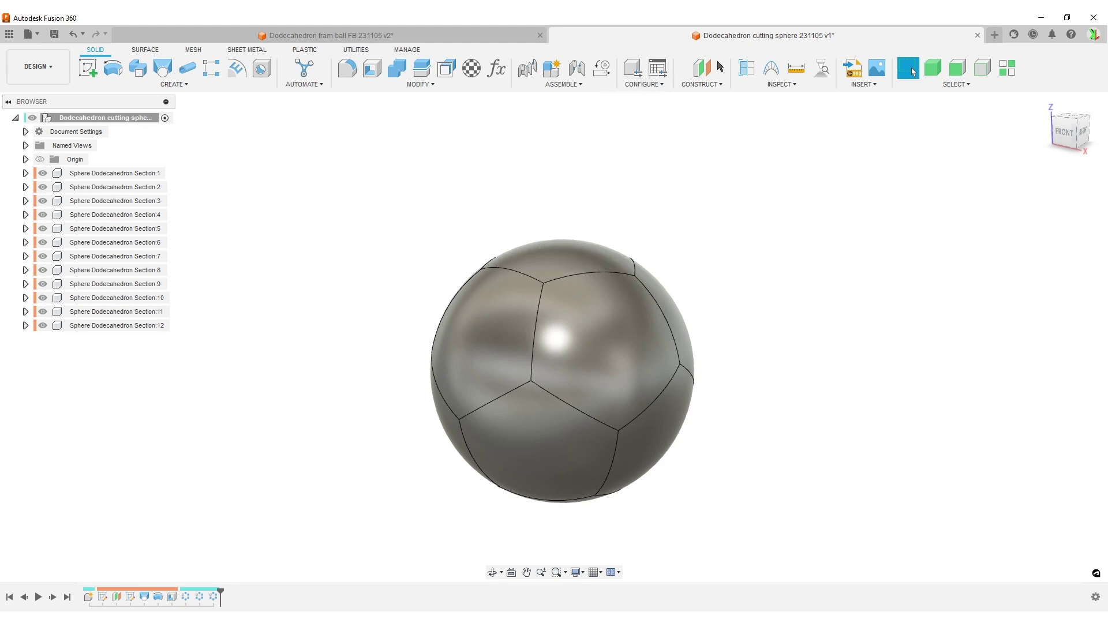
- Inspect the sphere's interior with a flipped section analysis on the XZ plane, moving the cut to about 88 mm, and discard the analysis
left_click(747, 70)
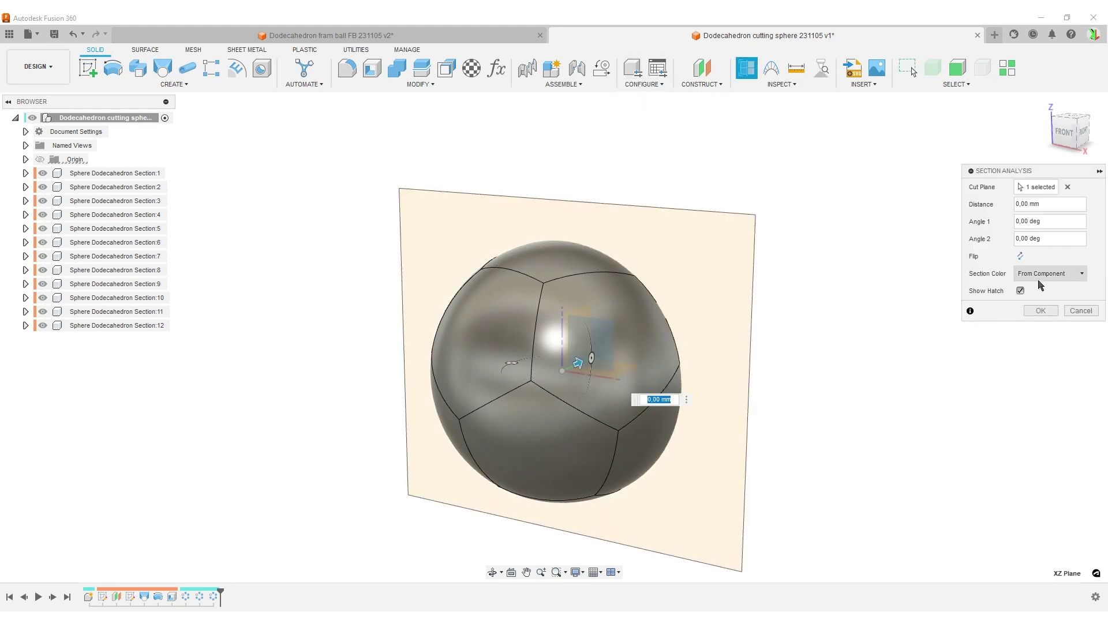
left_click(1020, 256)
middle_click_drag(526, 381, 672, 440, "shift")
scroll(673, 440, "up", 3)
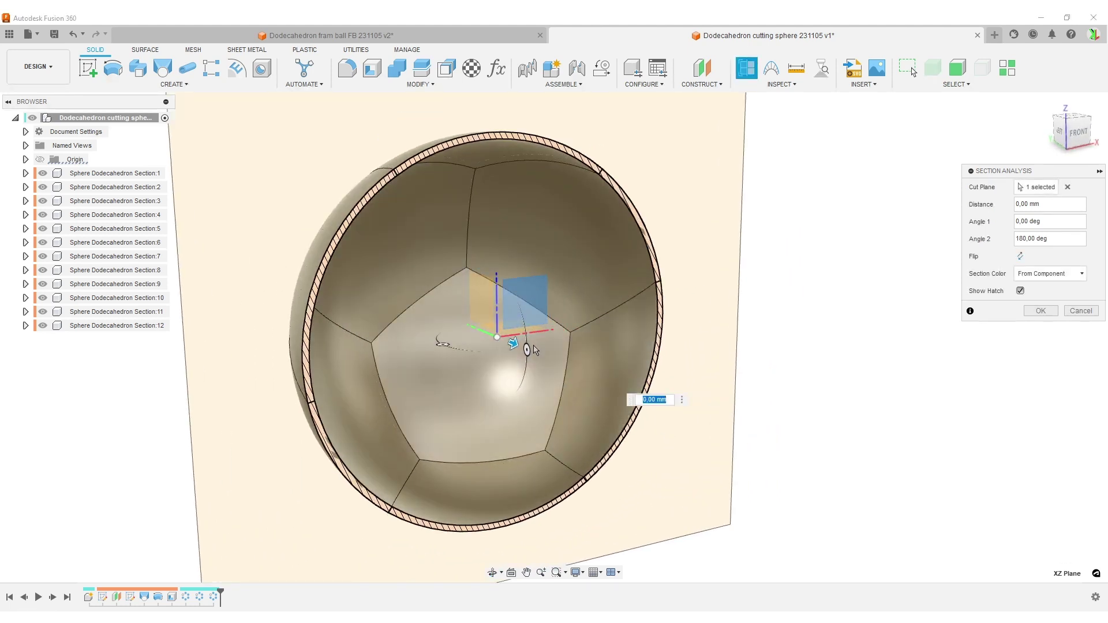
left_click_drag(512, 345, 766, 501)
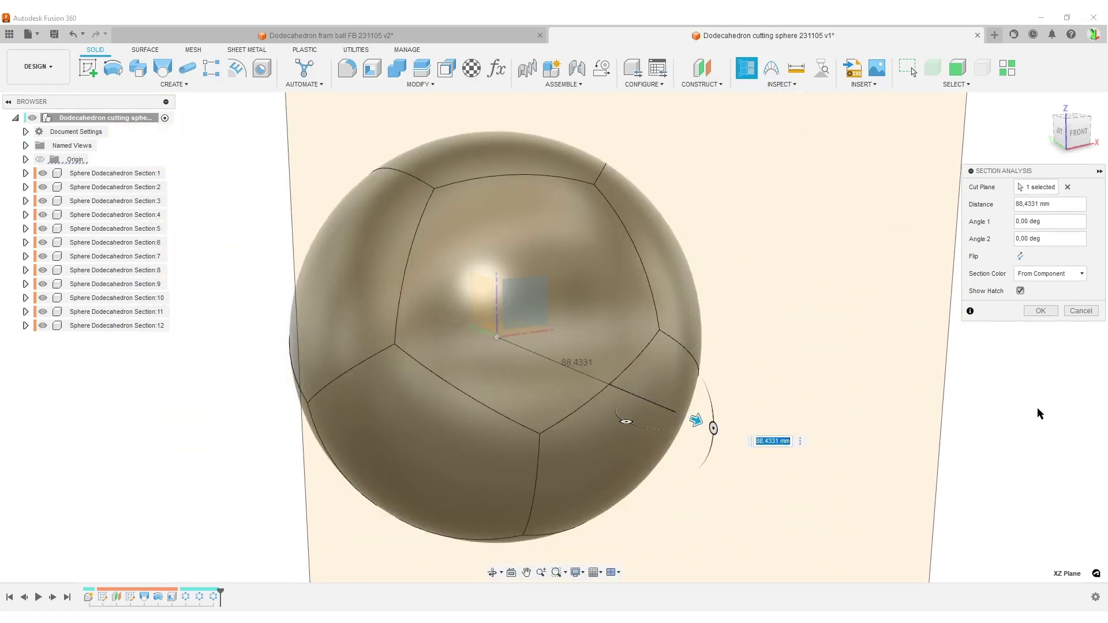
middle_click_drag(1037, 408, 844, 413, "shift")
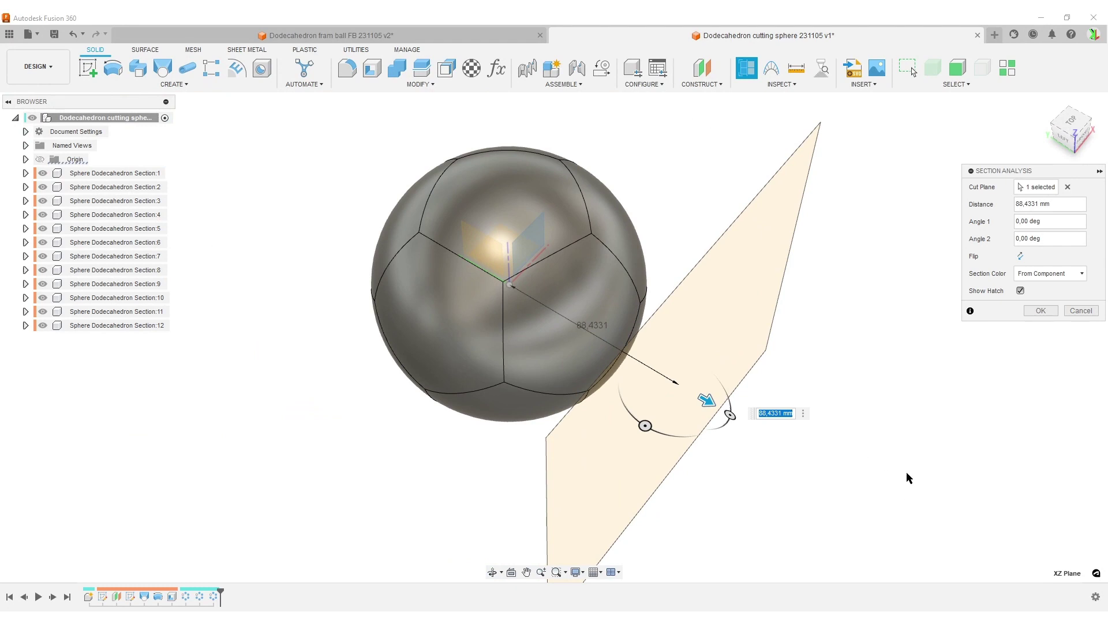
left_click(1081, 310)
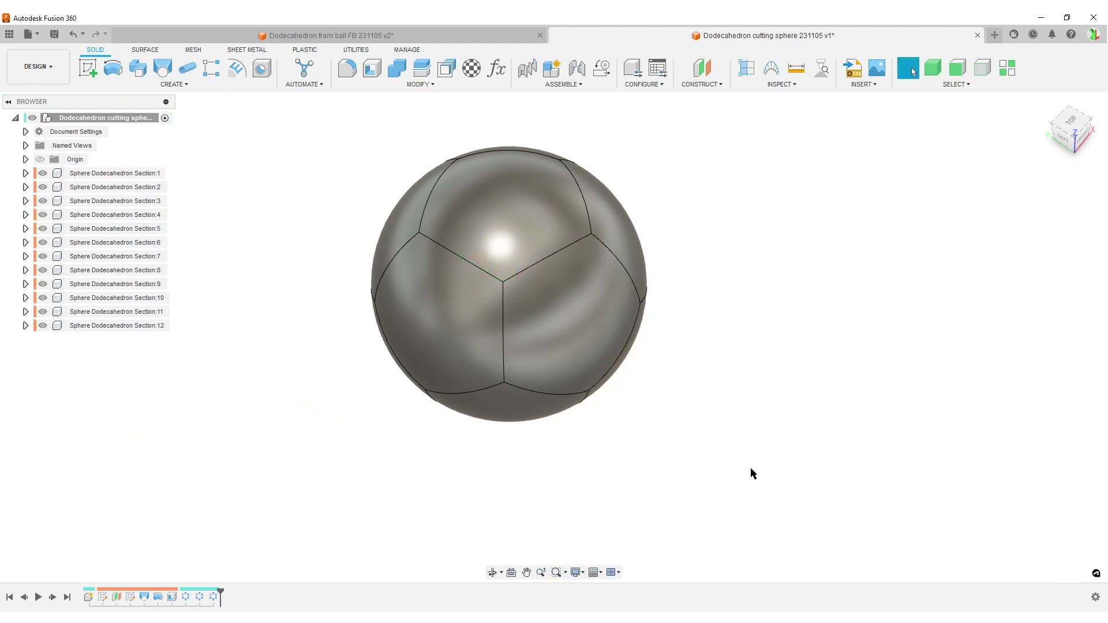